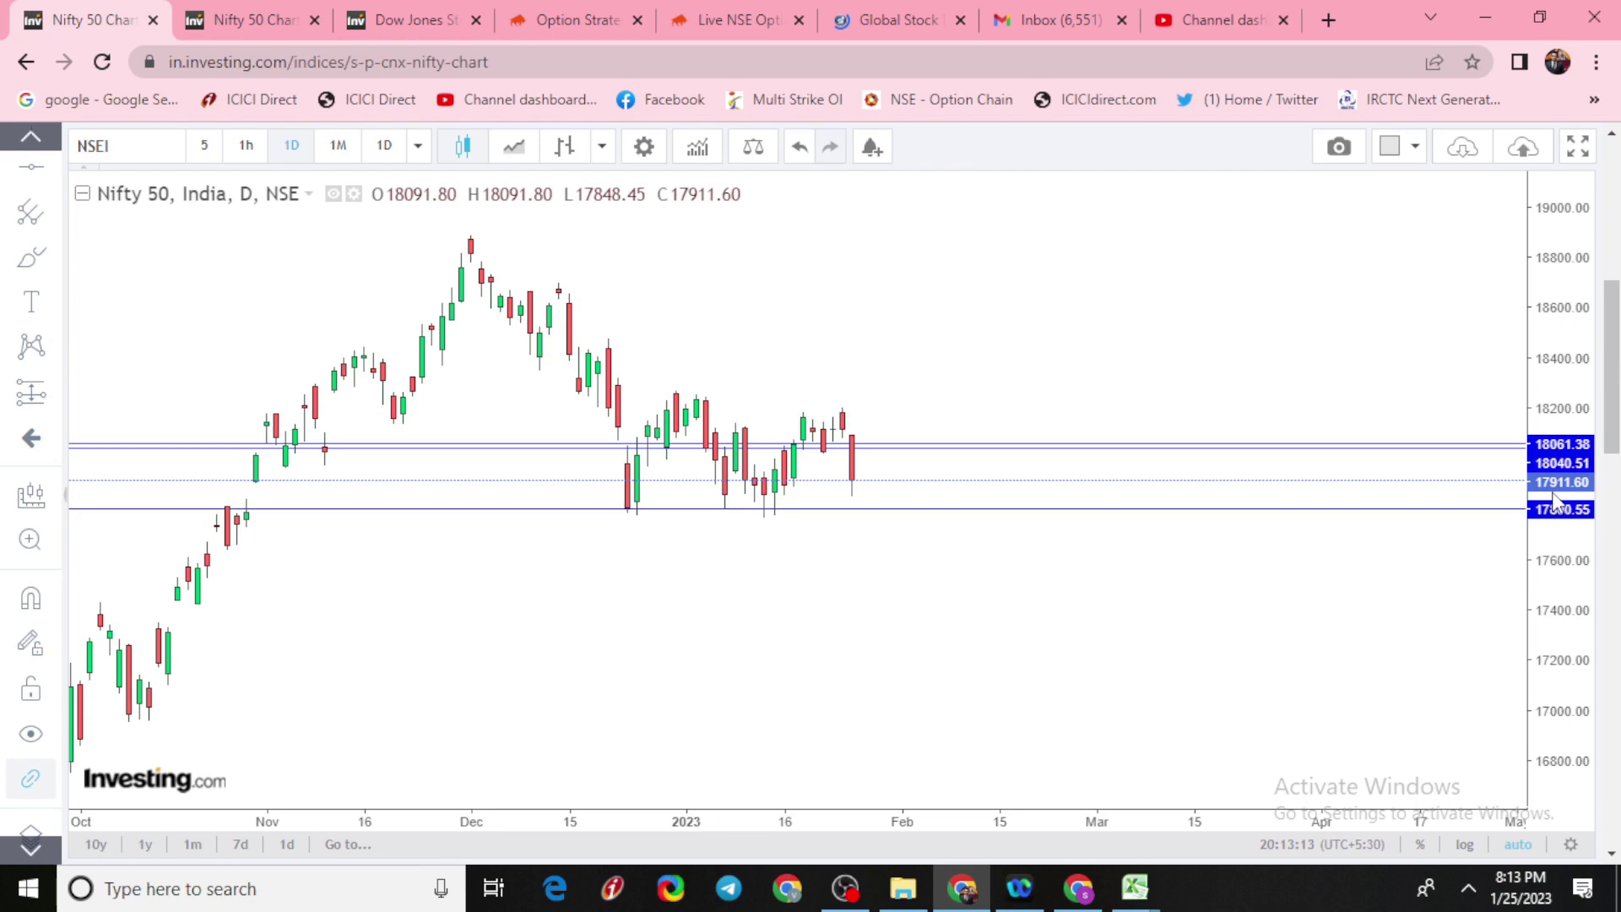
Switch to the January option trading strategy workbook and set the Nifty level in cell H2 to 17911.
key("alt+Tab")
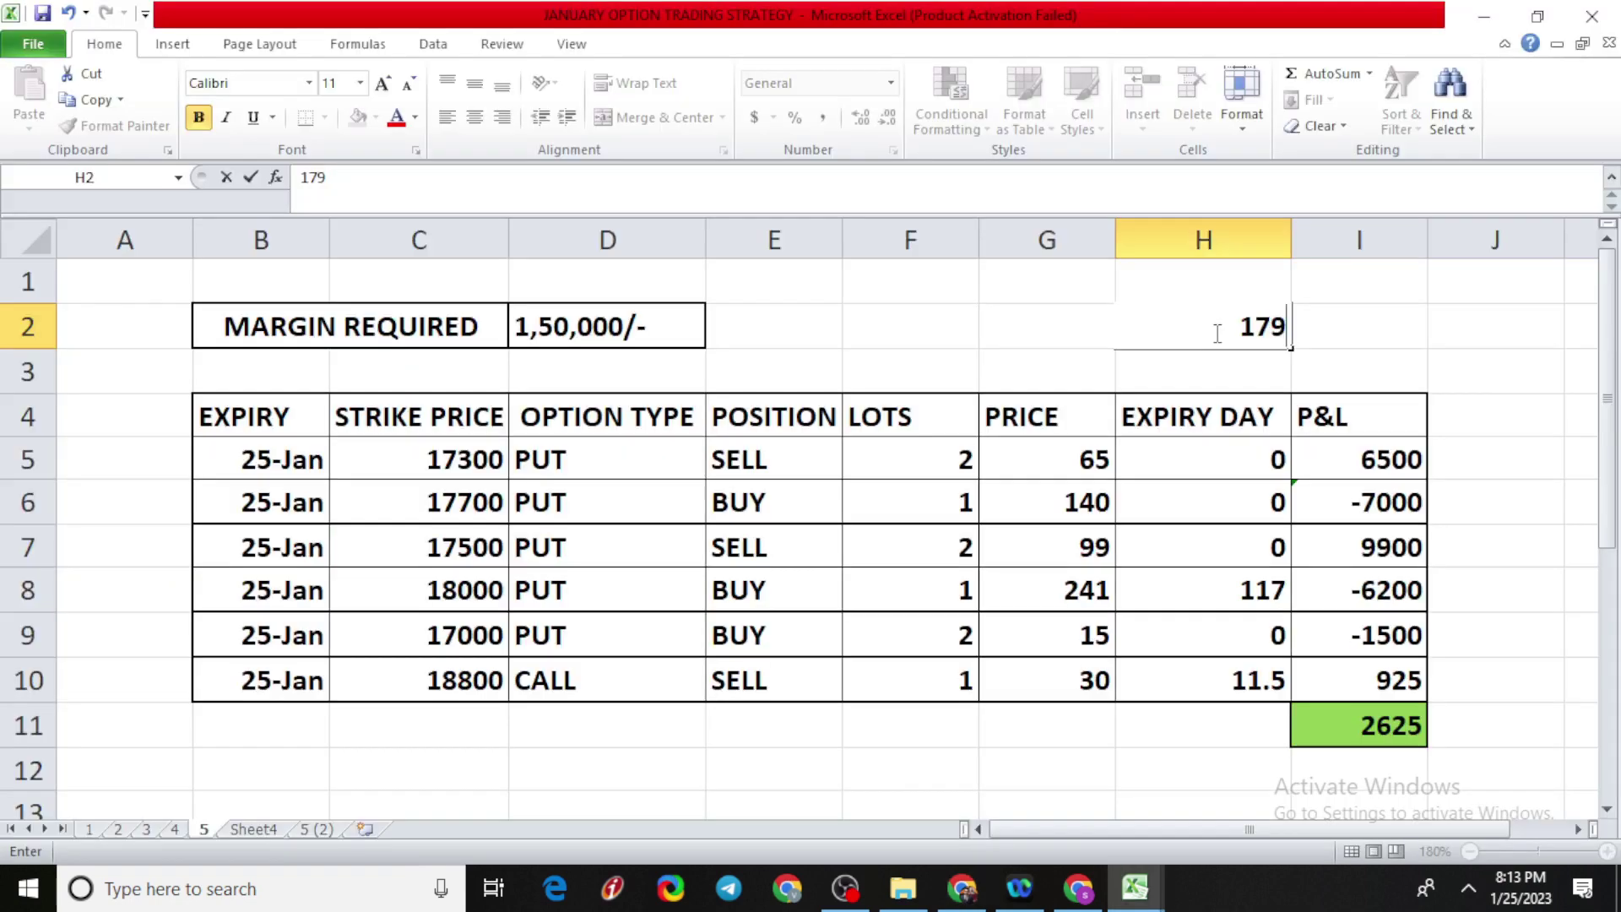
type("11")
key("Return")
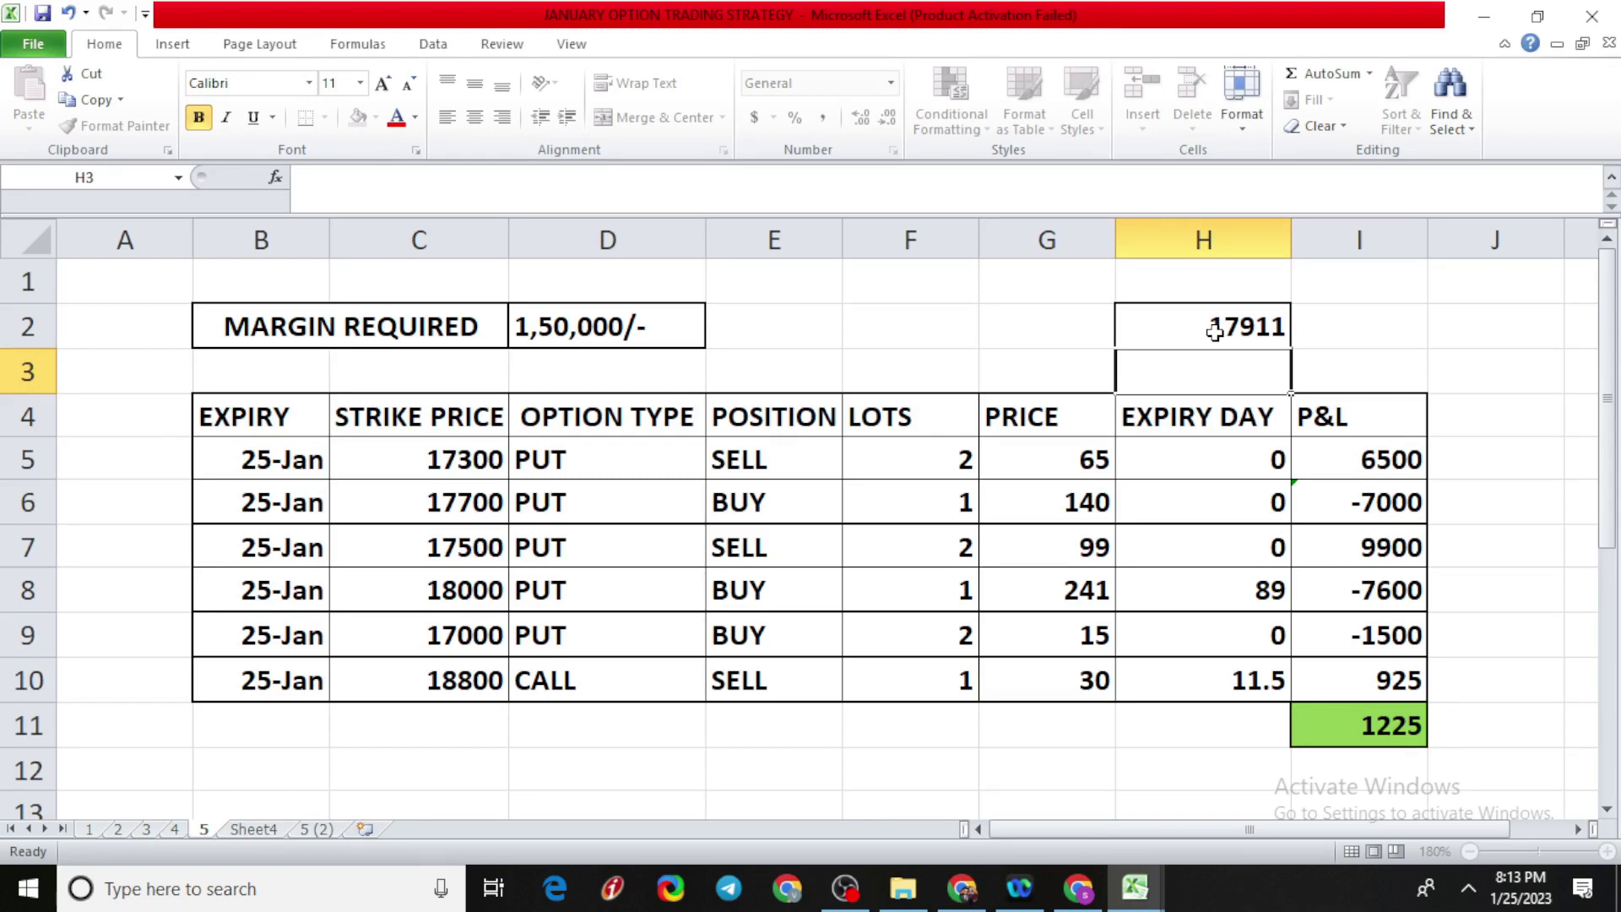
left_click(1495, 726)
Review the 23-Feb put positions and their total P&L on the FEB M sheet of the February monthly hedging workbook.
scroll(1609, 507, "down", 1)
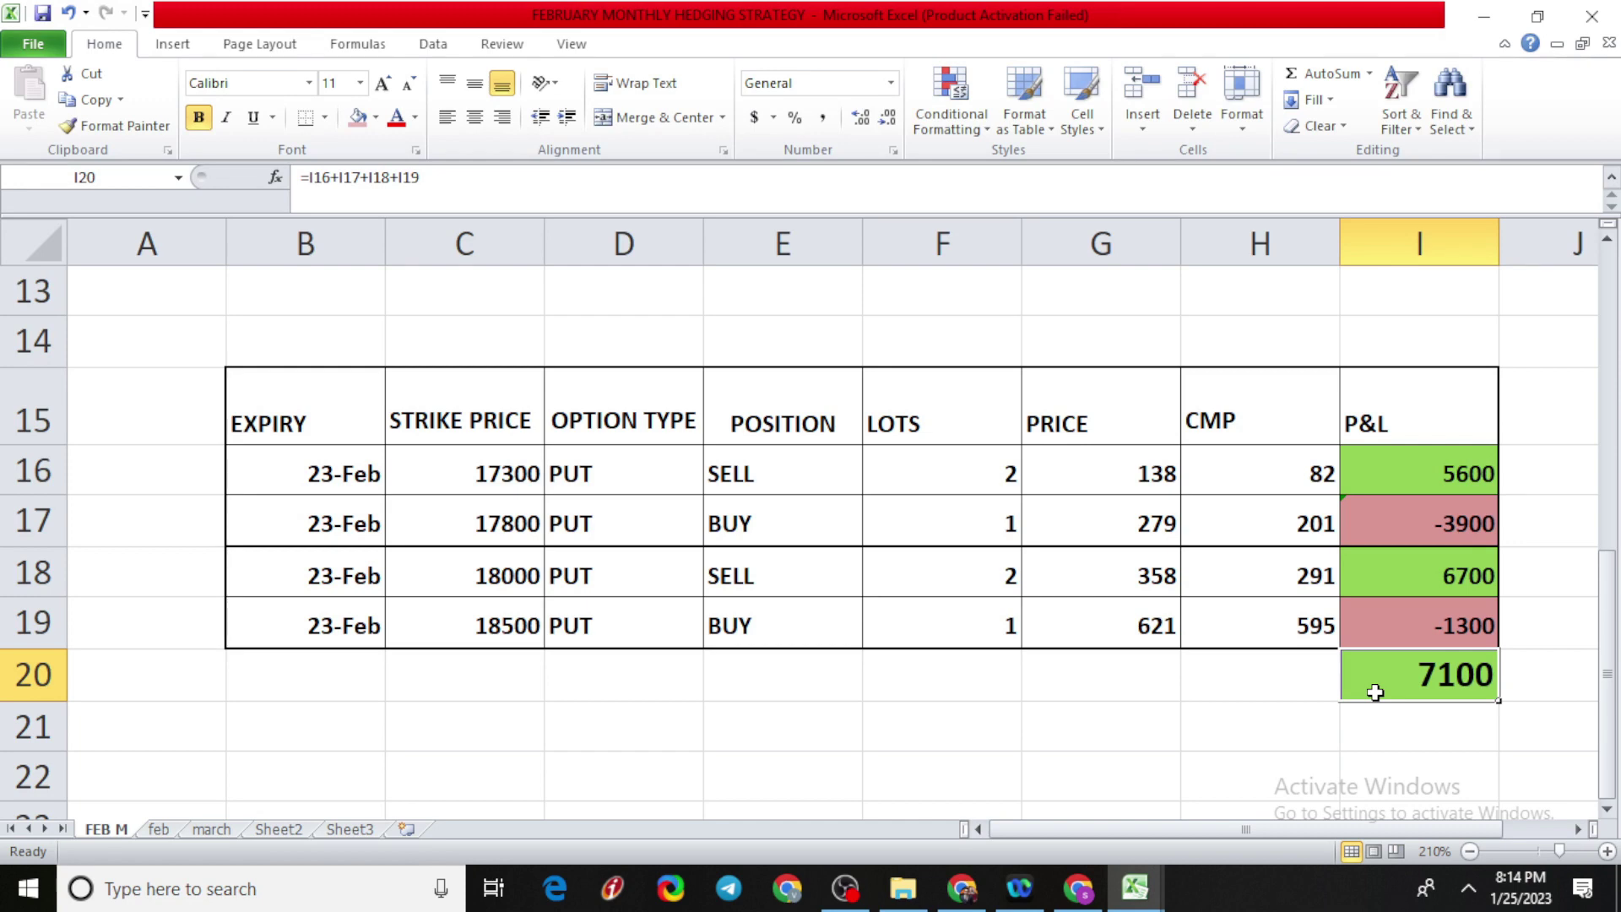
left_click(943, 775)
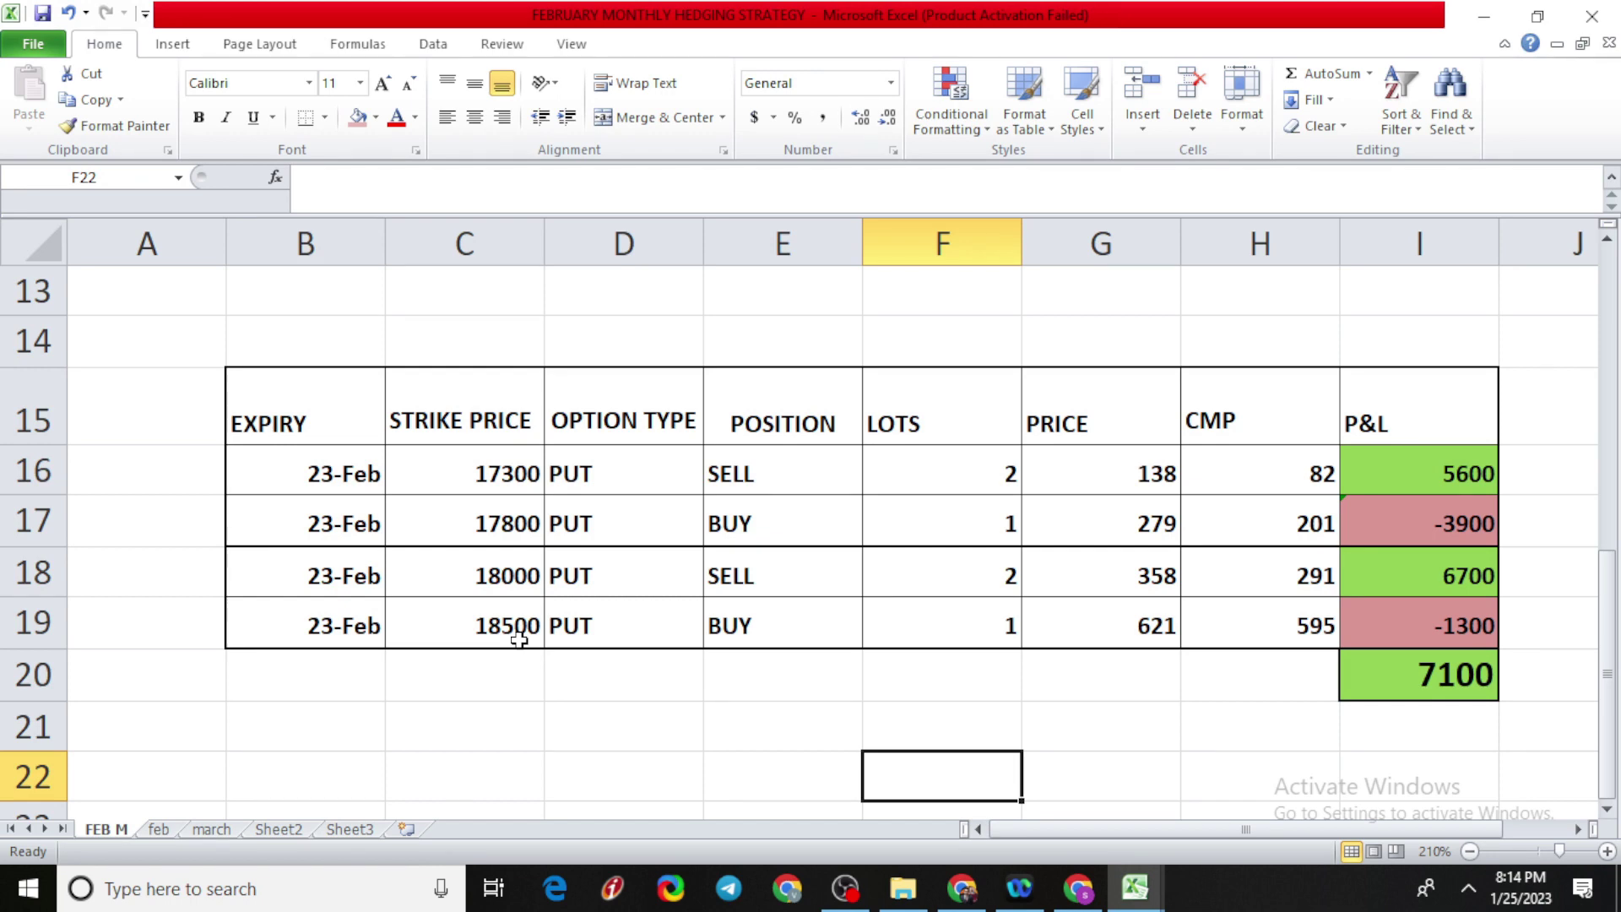
Test expiry levels of 16550 and 18500 in cell H3 of the feb sheet and check the total P&L in I8.
key("ctrl+Page_Down")
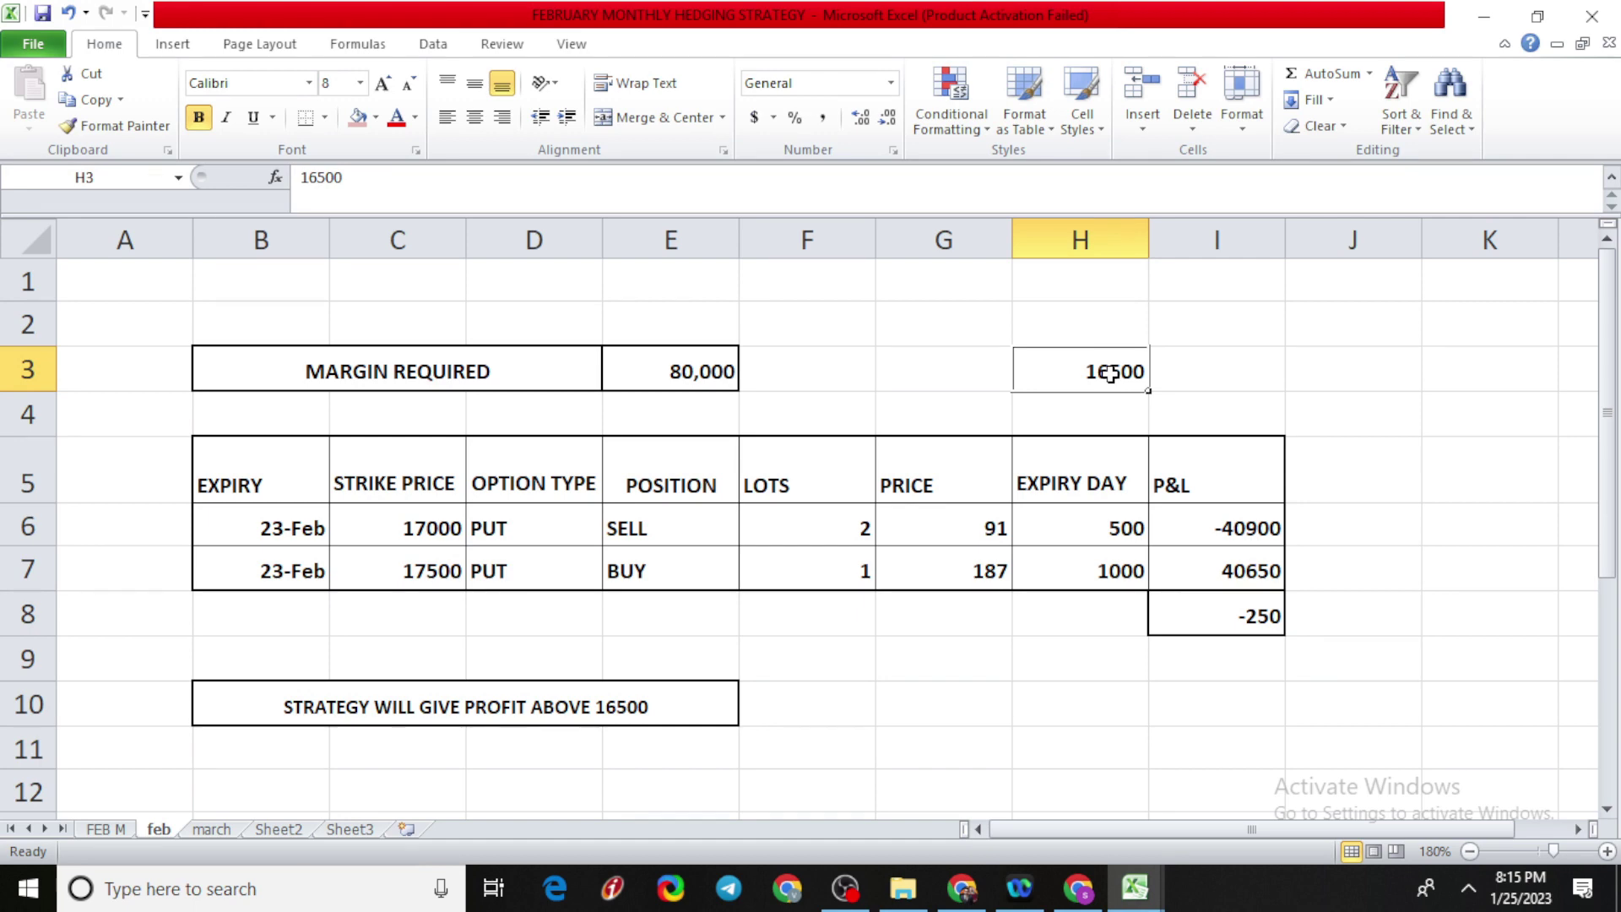
type("16550")
key("Return")
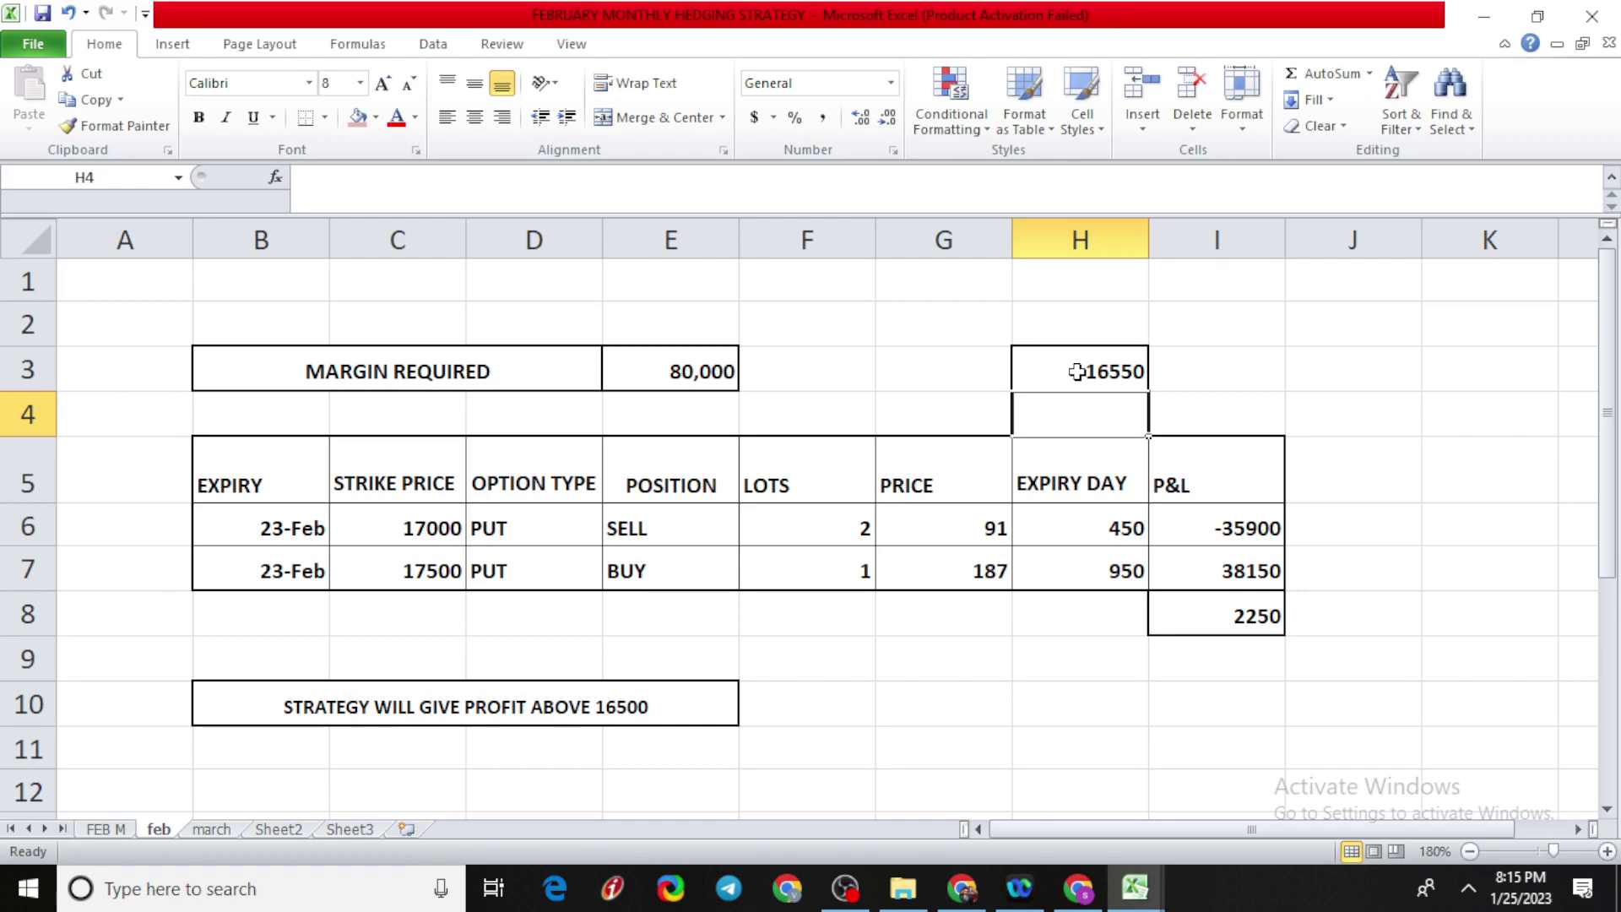
left_click(1225, 612)
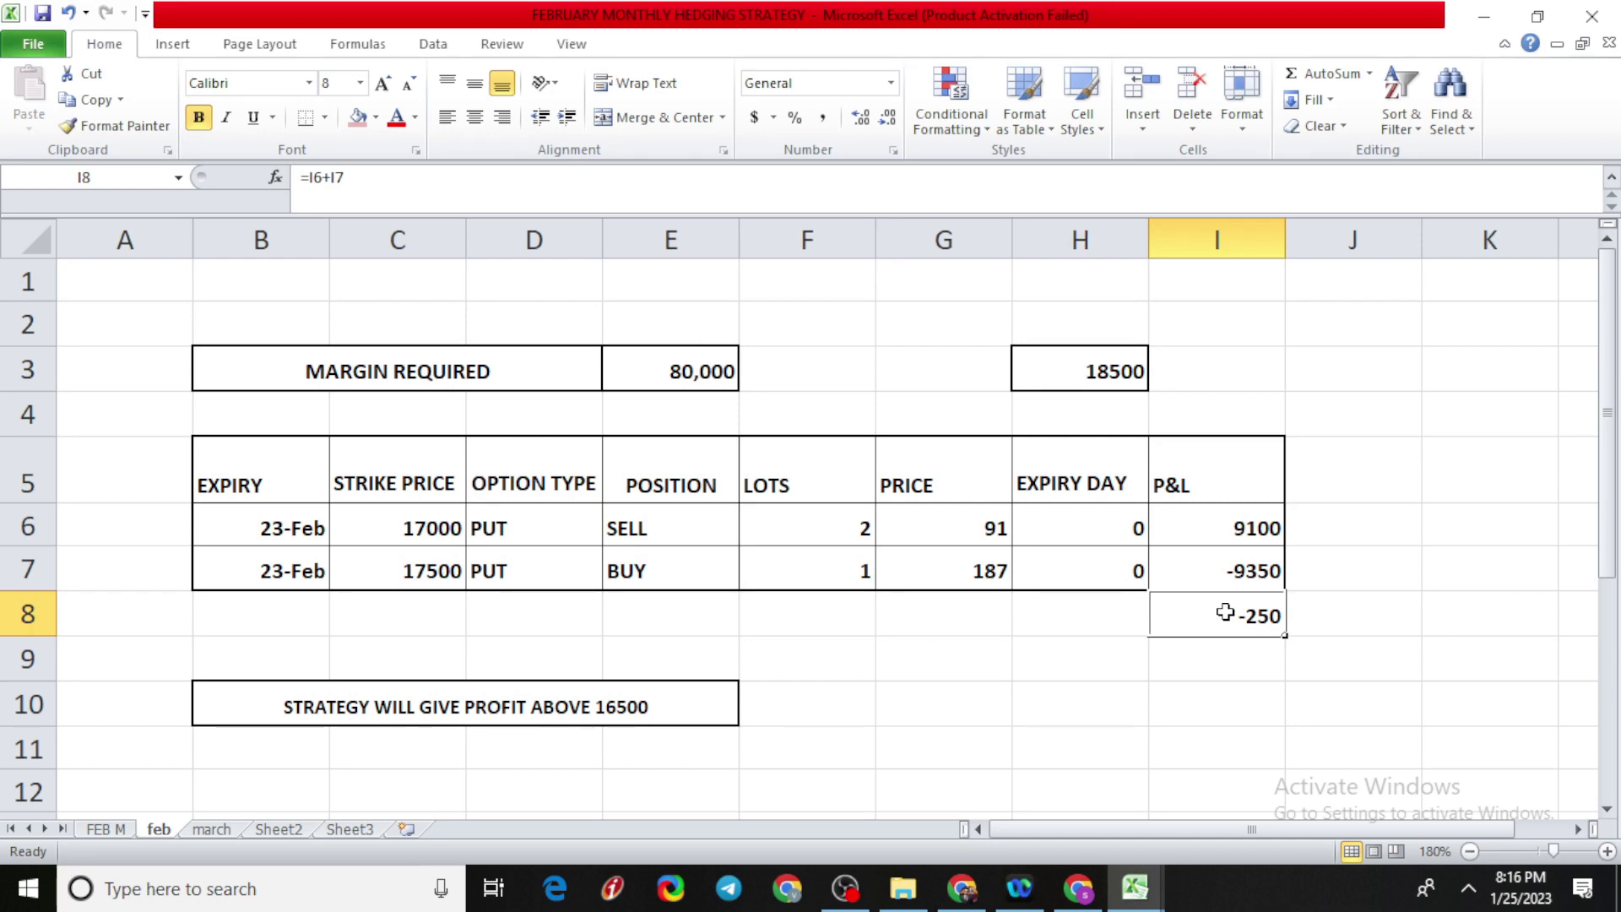
left_click(1157, 703)
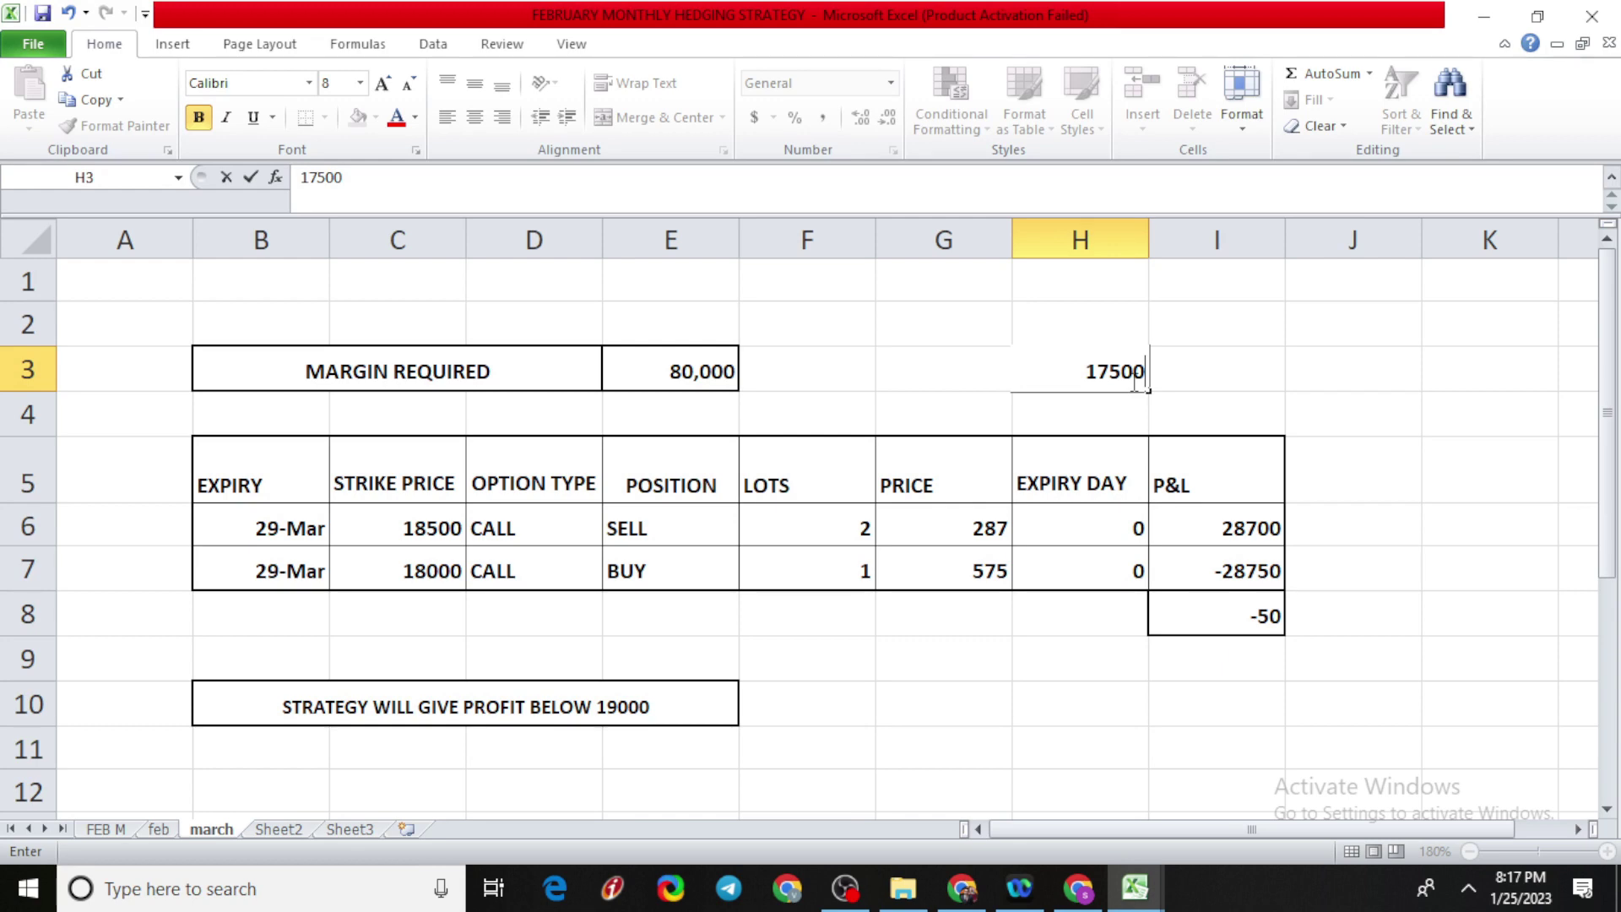
Set the expiry level in cell H3 of the march sheet to 19000.
key("BackSpace")
key("BackSpace")
key("BackSpace")
key("BackSpace")
type("9000")
left_click(1212, 698)
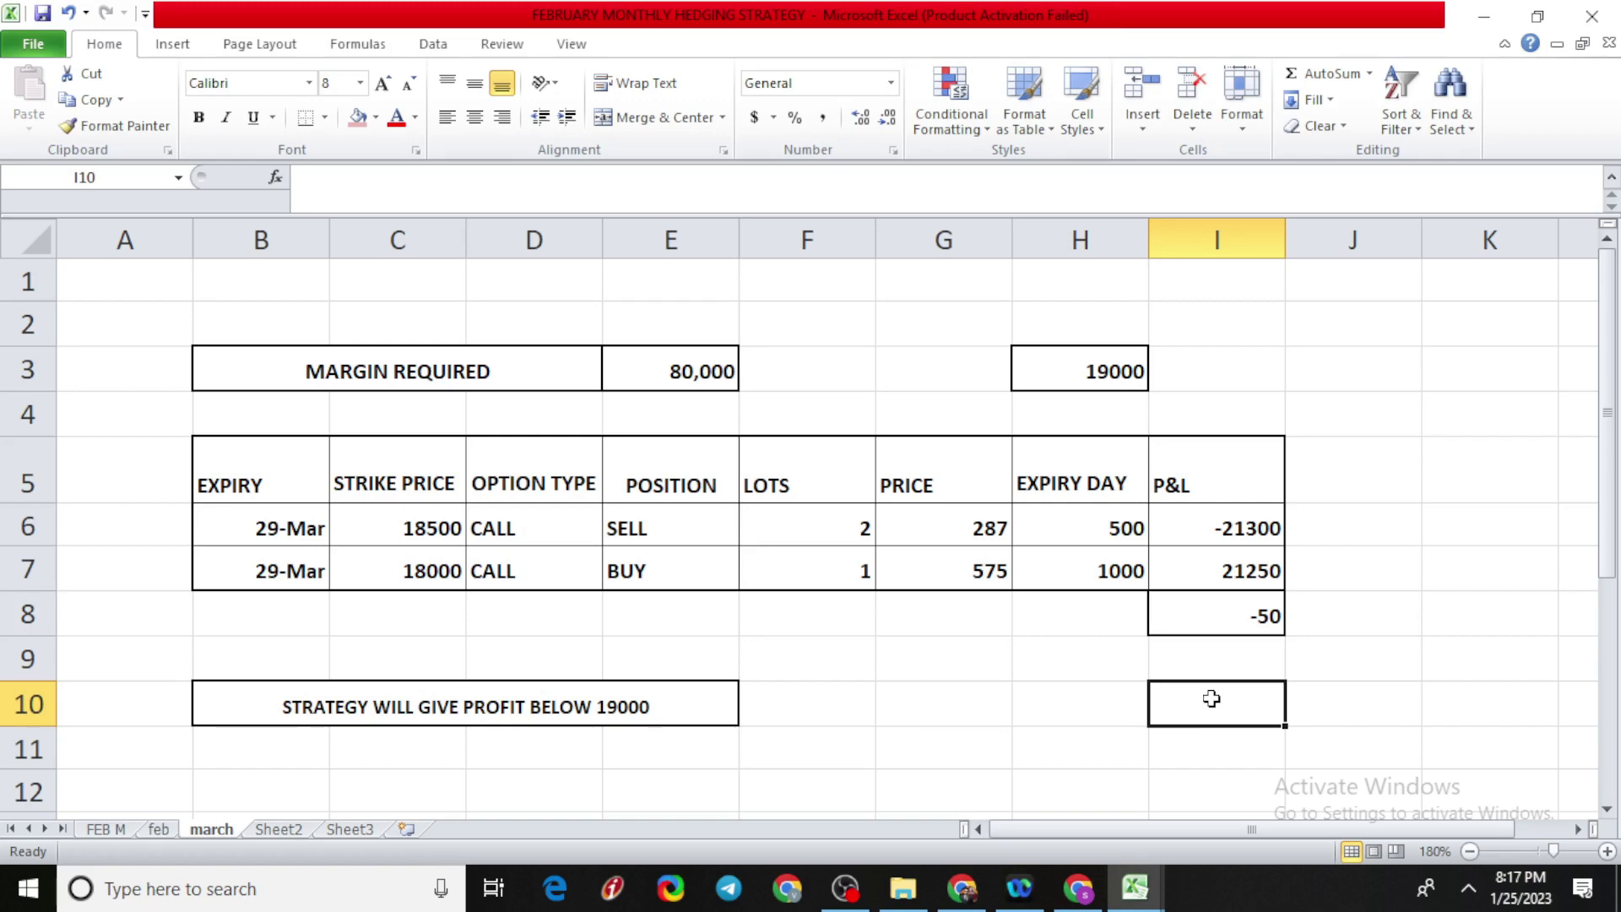
left_click(1131, 707)
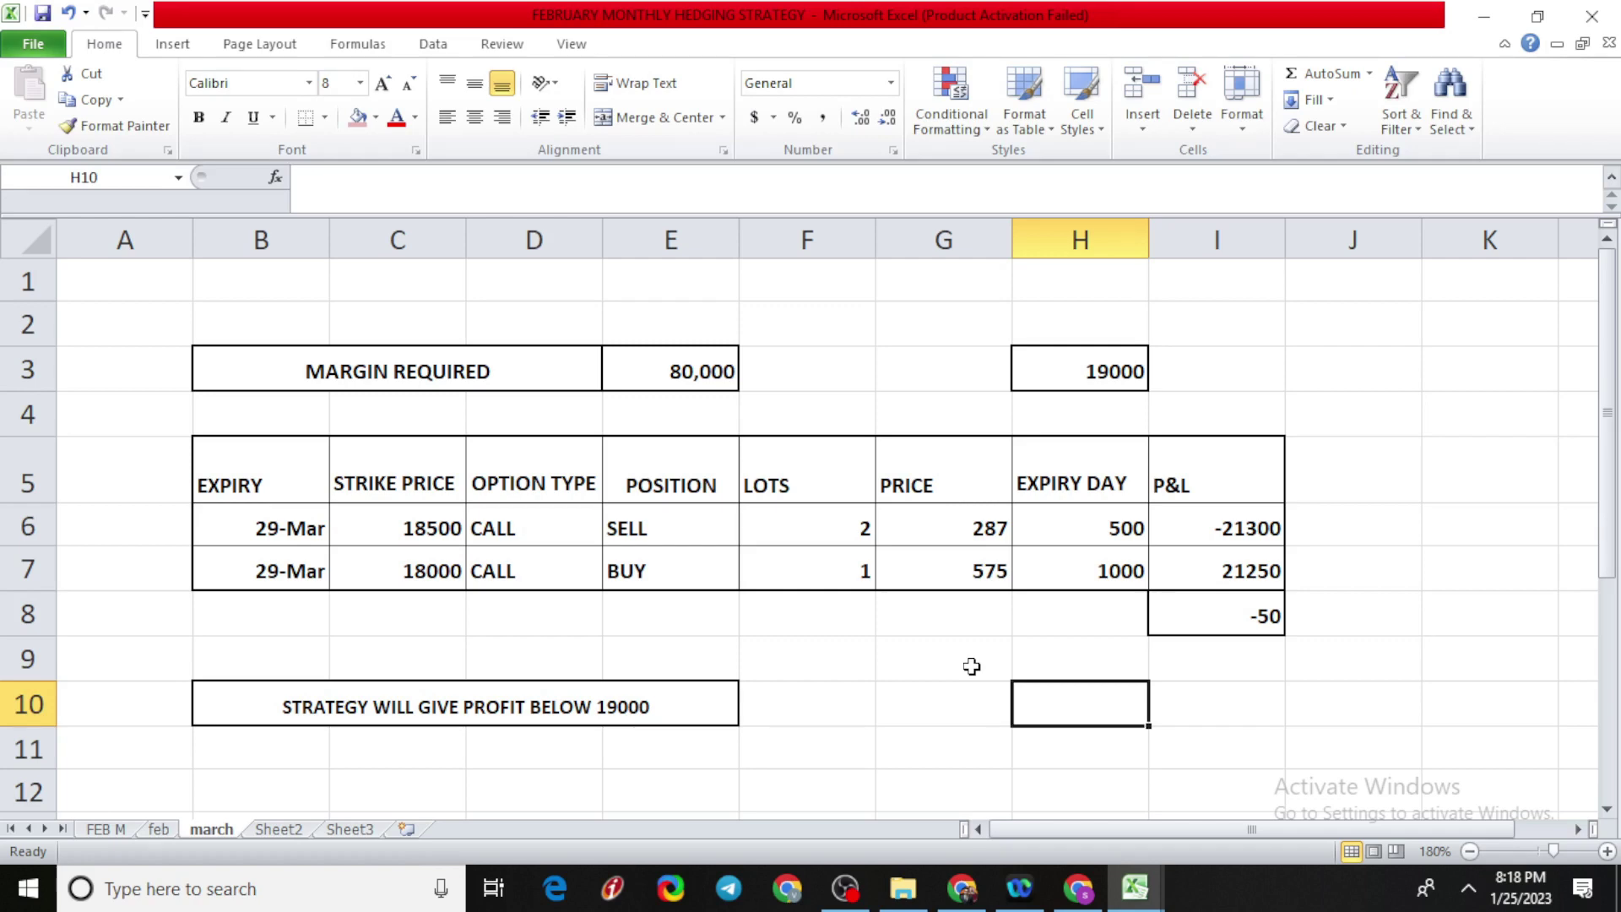
Review the LTP table of the 29-Mar call positions on the march sheet and its total P&L in I17.
scroll(971, 666, "down", 3)
left_click(1248, 655)
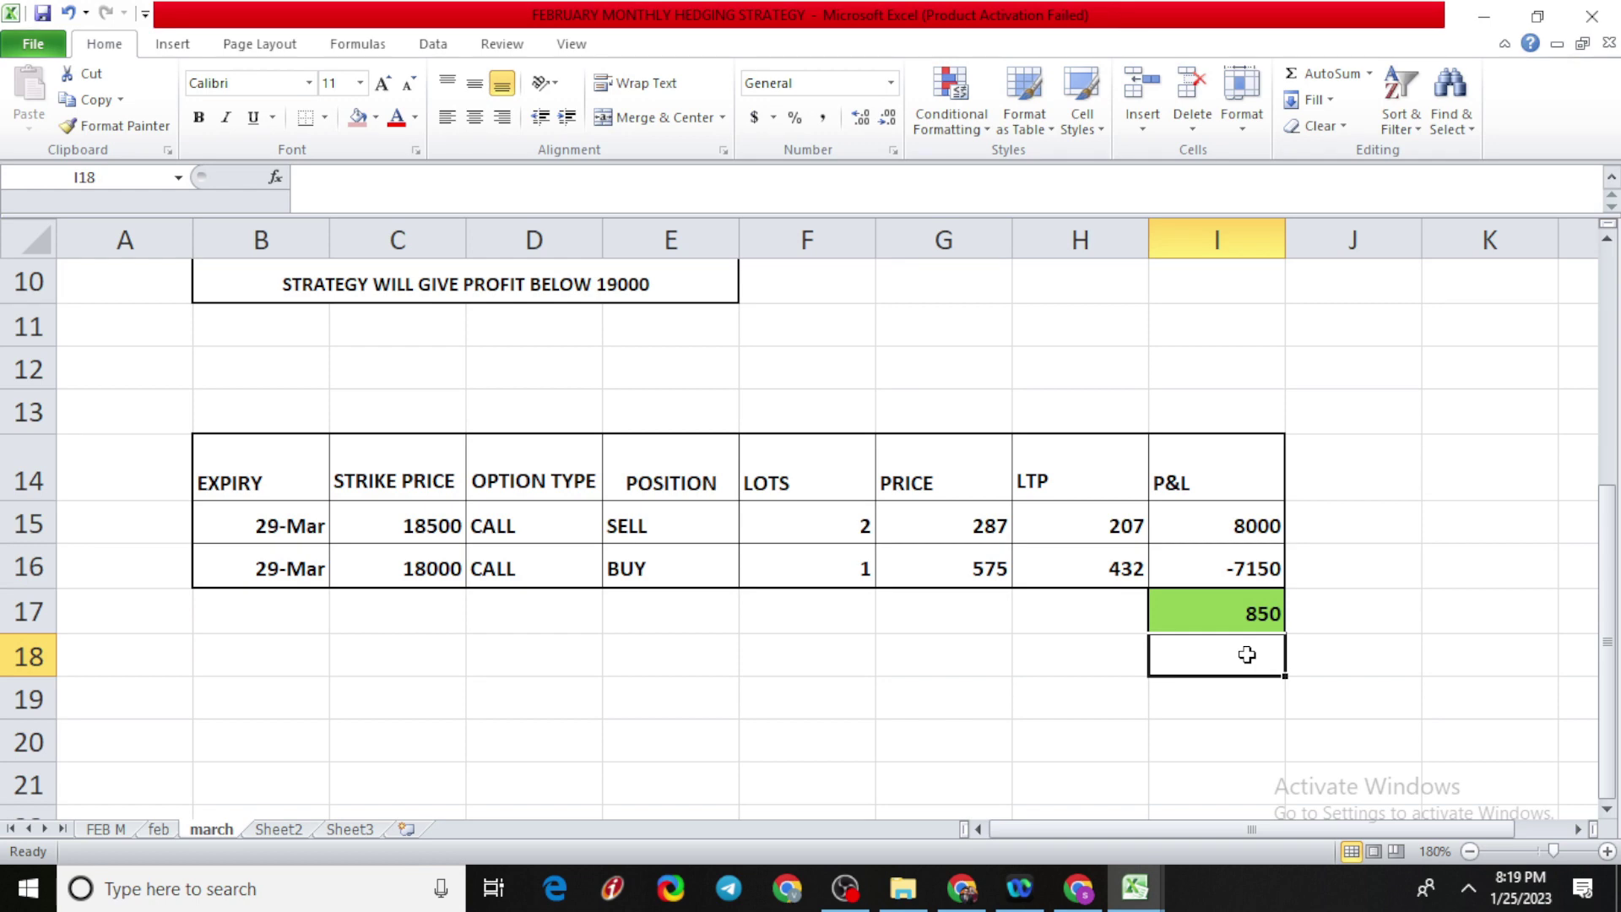
key("Up")
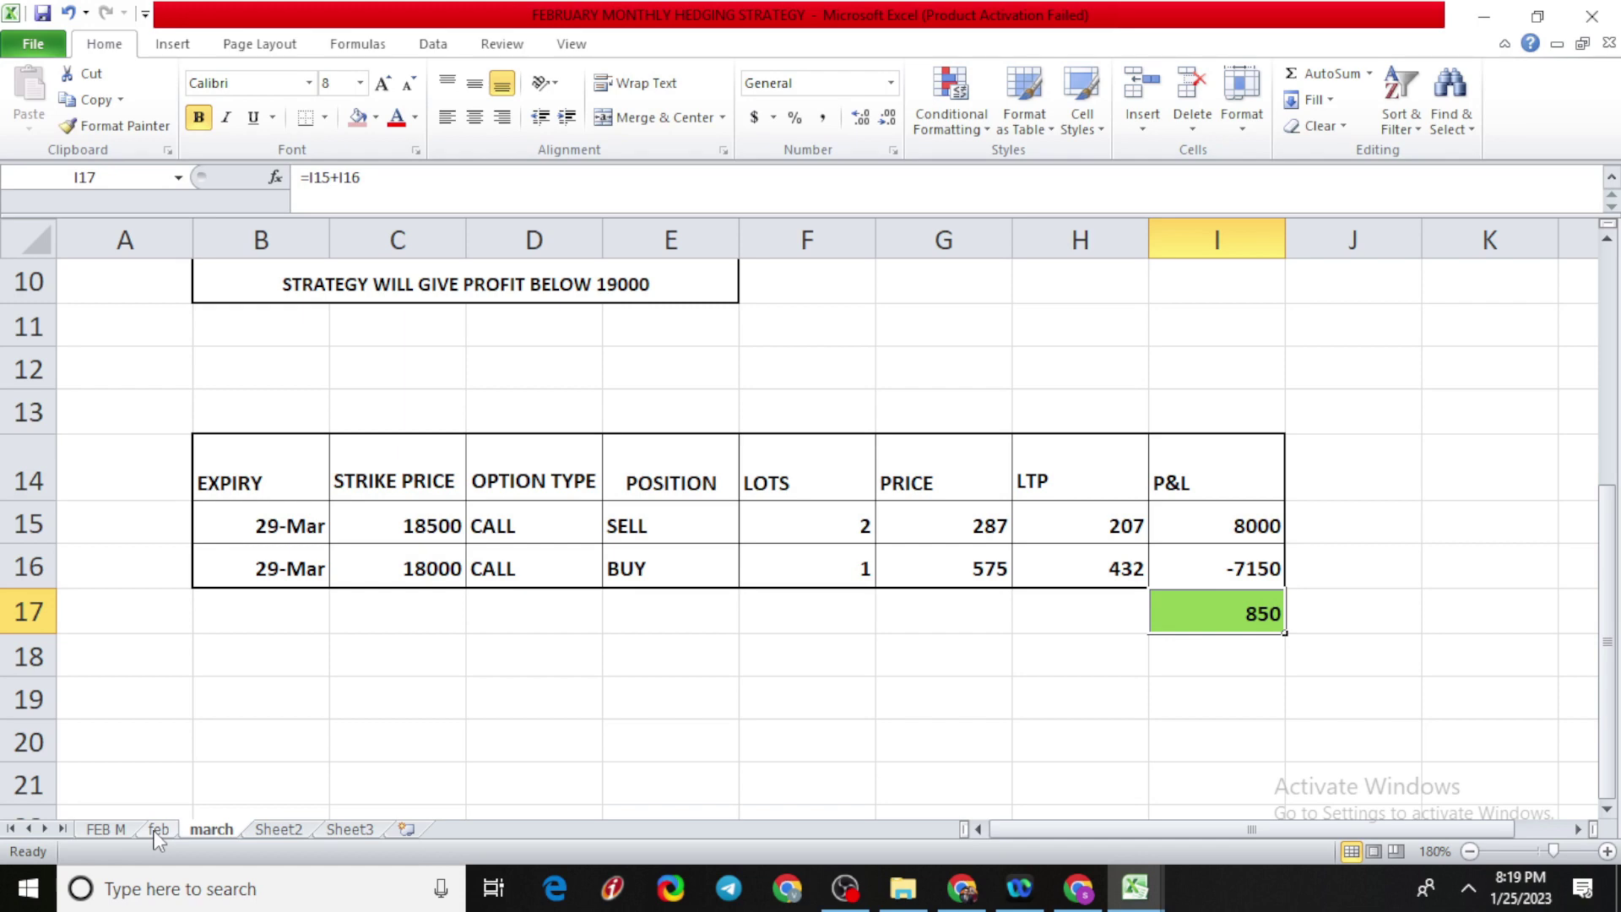
Review the 23-Feb put positions in the February option hedging workbook and check their LTPs in Sensibull's BANKNIFTY option chain.
left_click(127, 829)
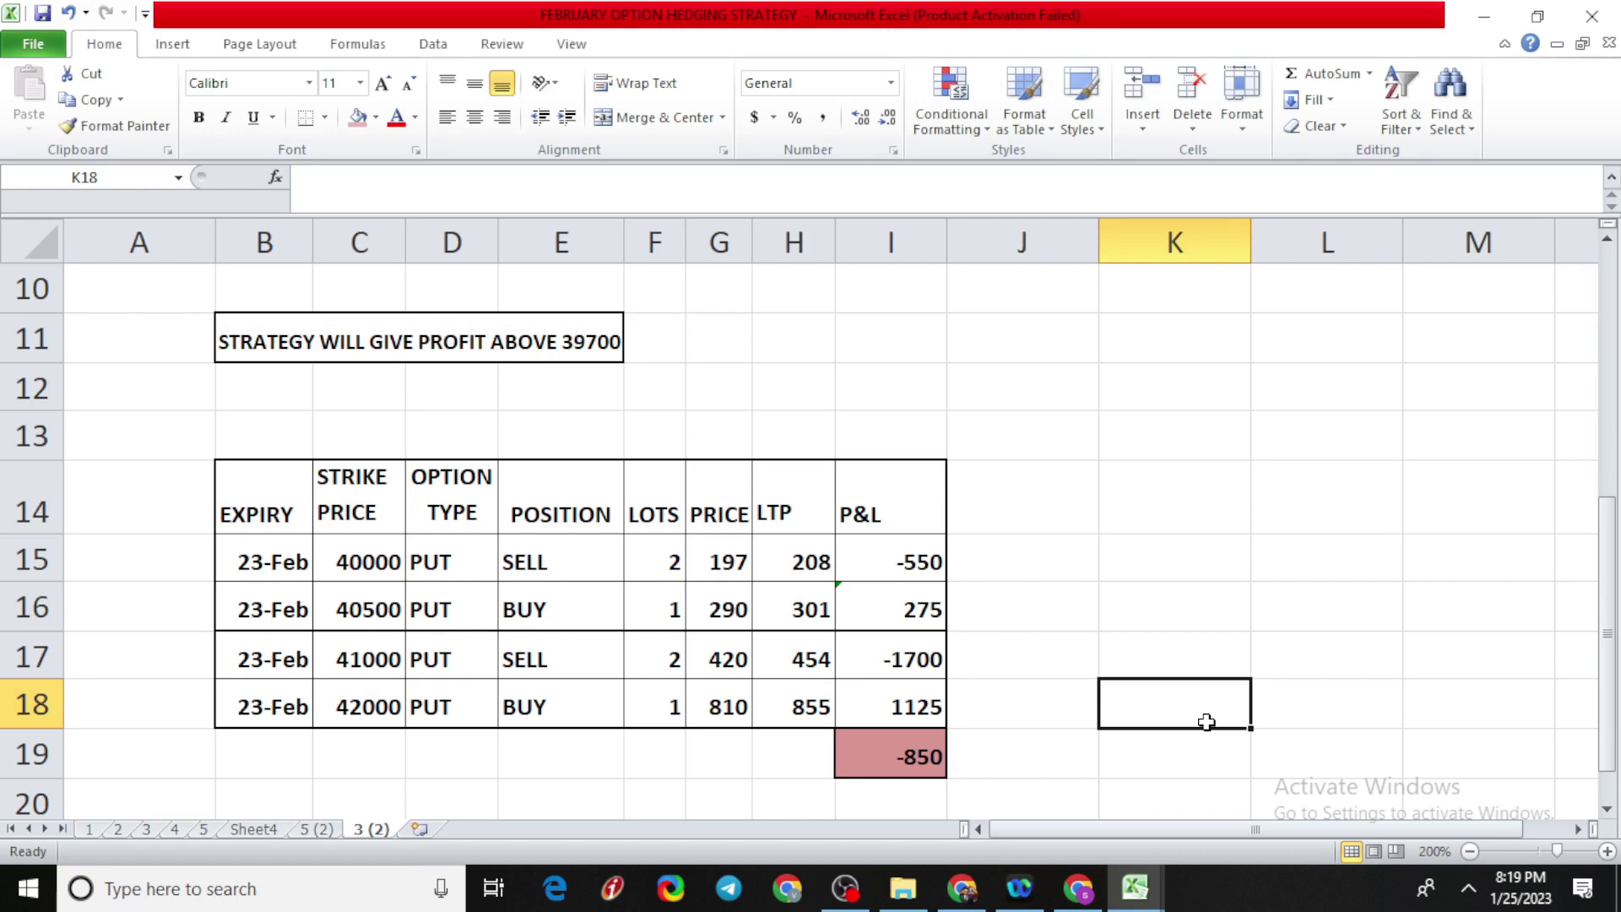
key("ctrl+z")
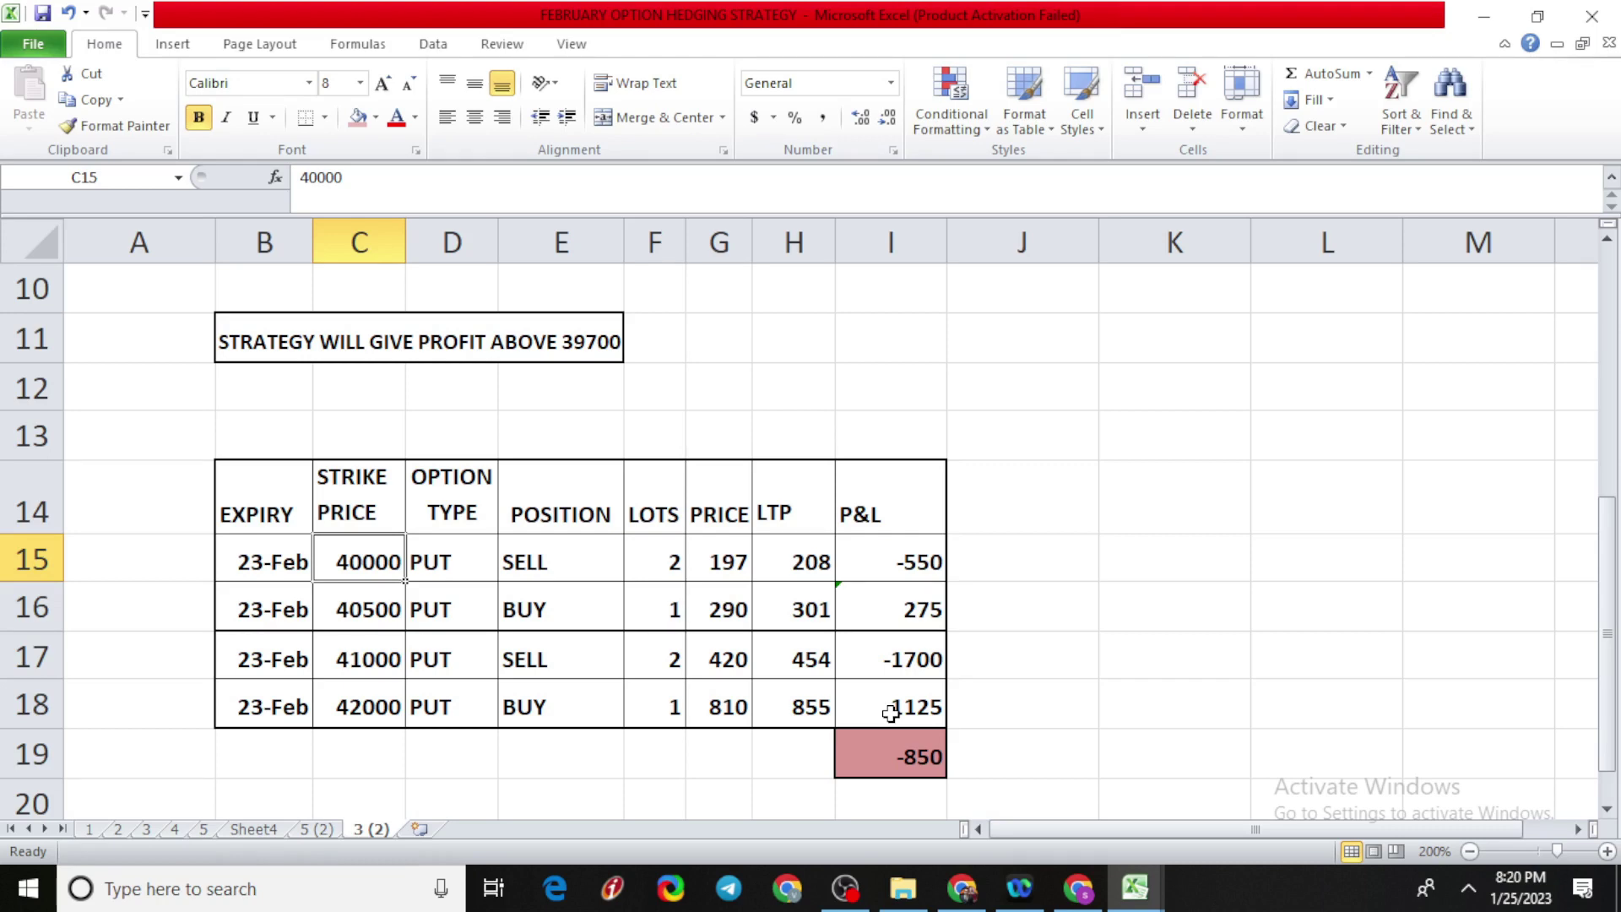
key("alt+Tab")
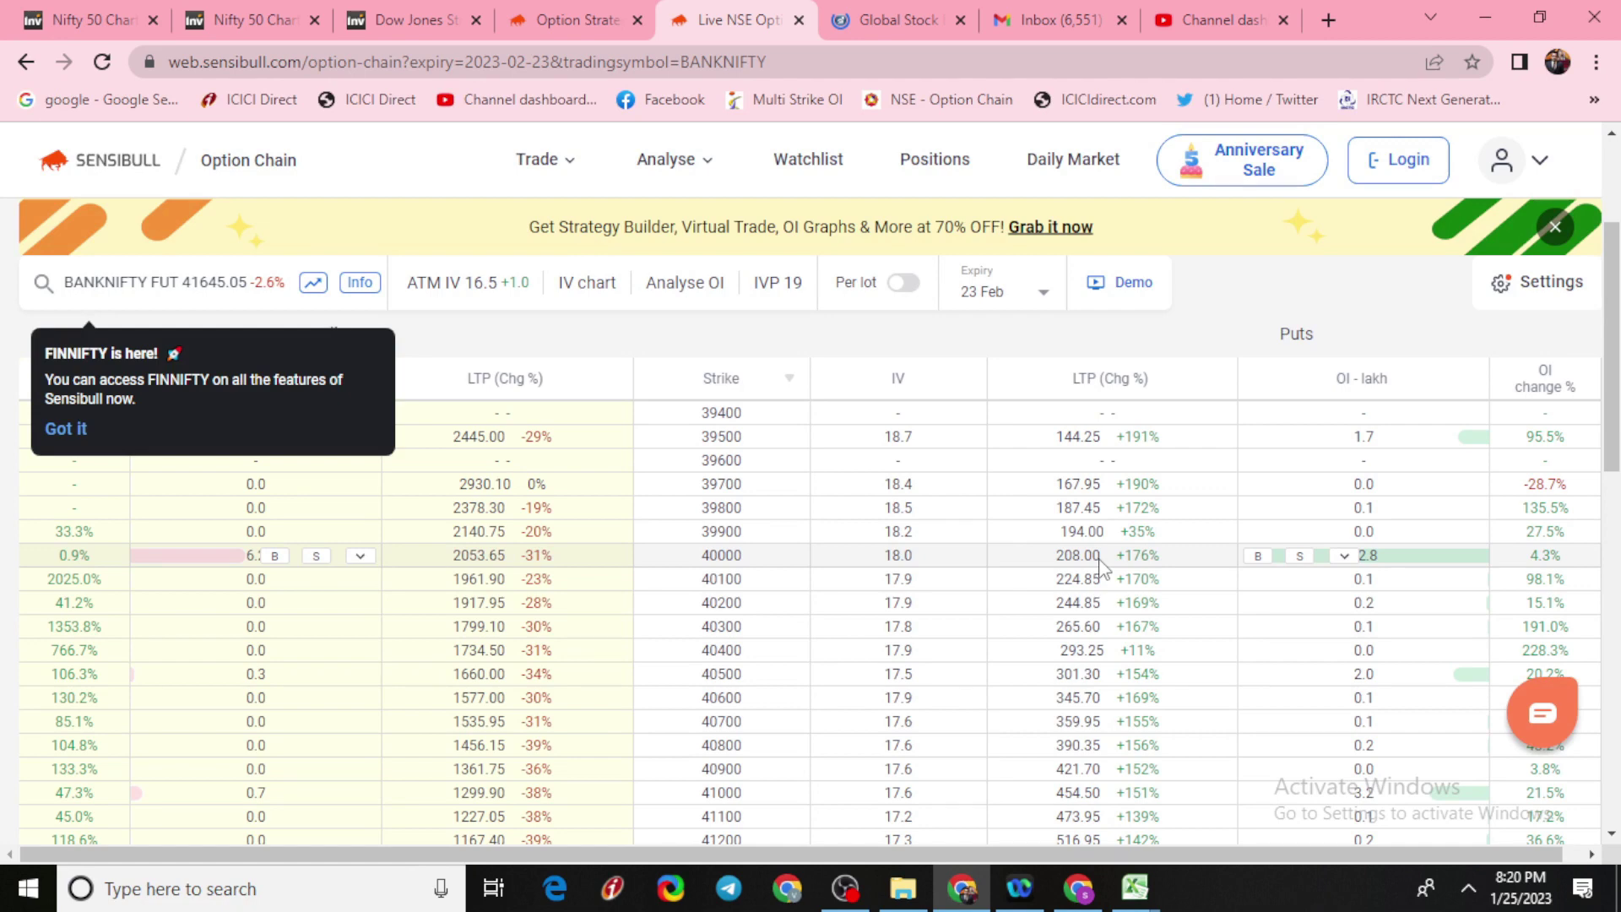
scroll(1101, 567, "down", 5)
Return to the February option hedging workbook and set the index level in cell H2 of sheet 3 (2) to 39000.
mouse_move(1135, 888)
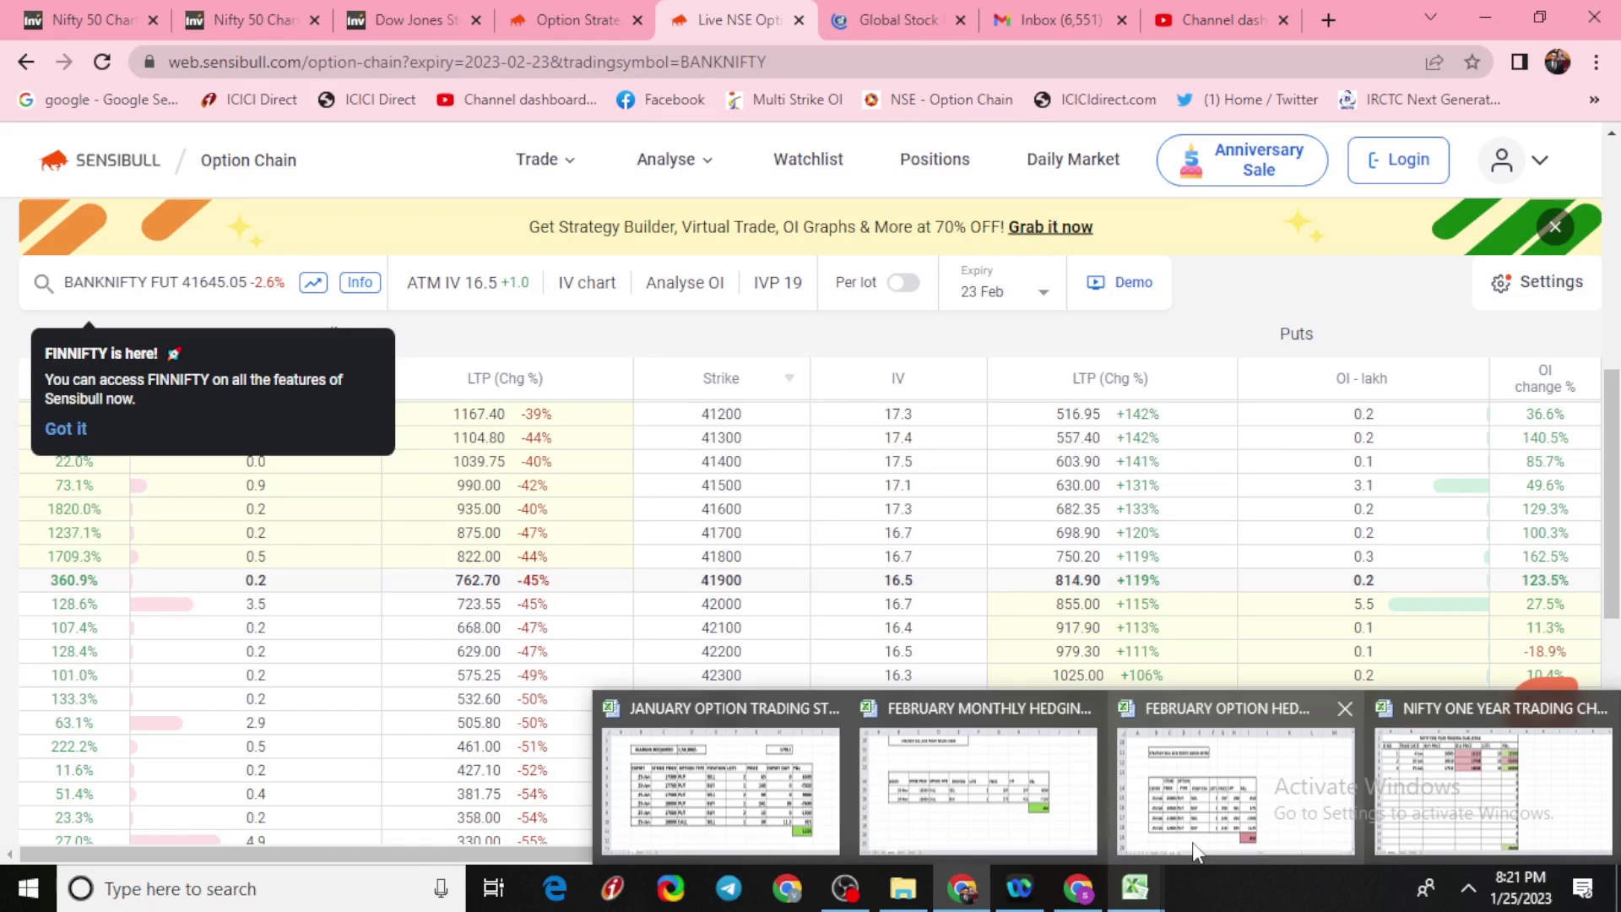
left_click(1195, 851)
type("00")
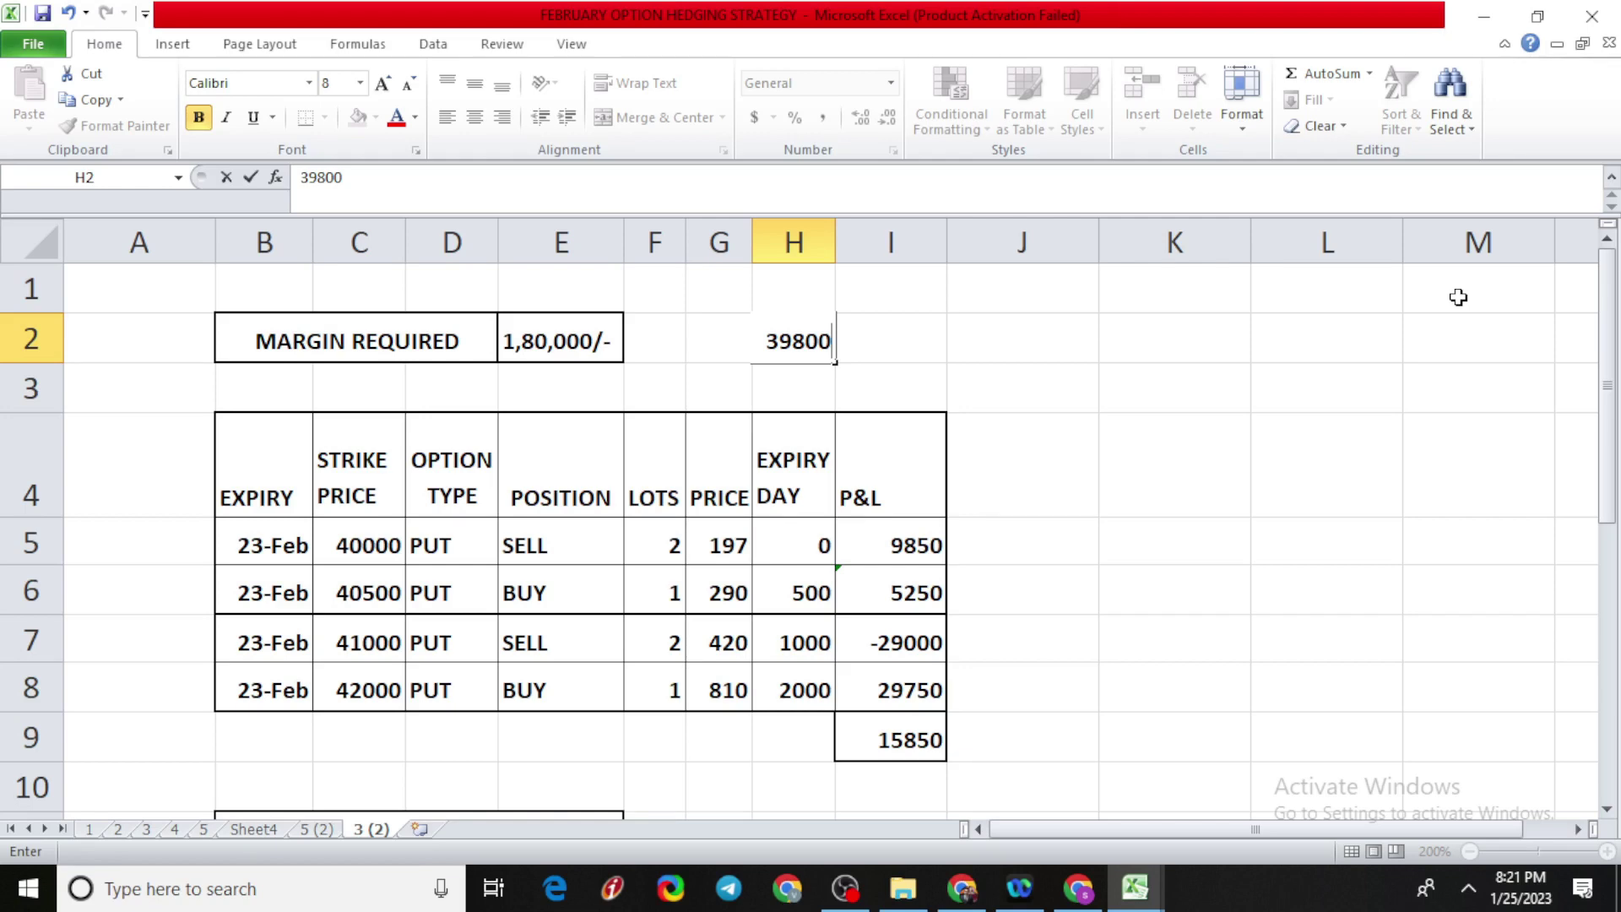
key("BackSpace")
key("BackSpace")
key("BackSpace")
type("000")
left_click(995, 785)
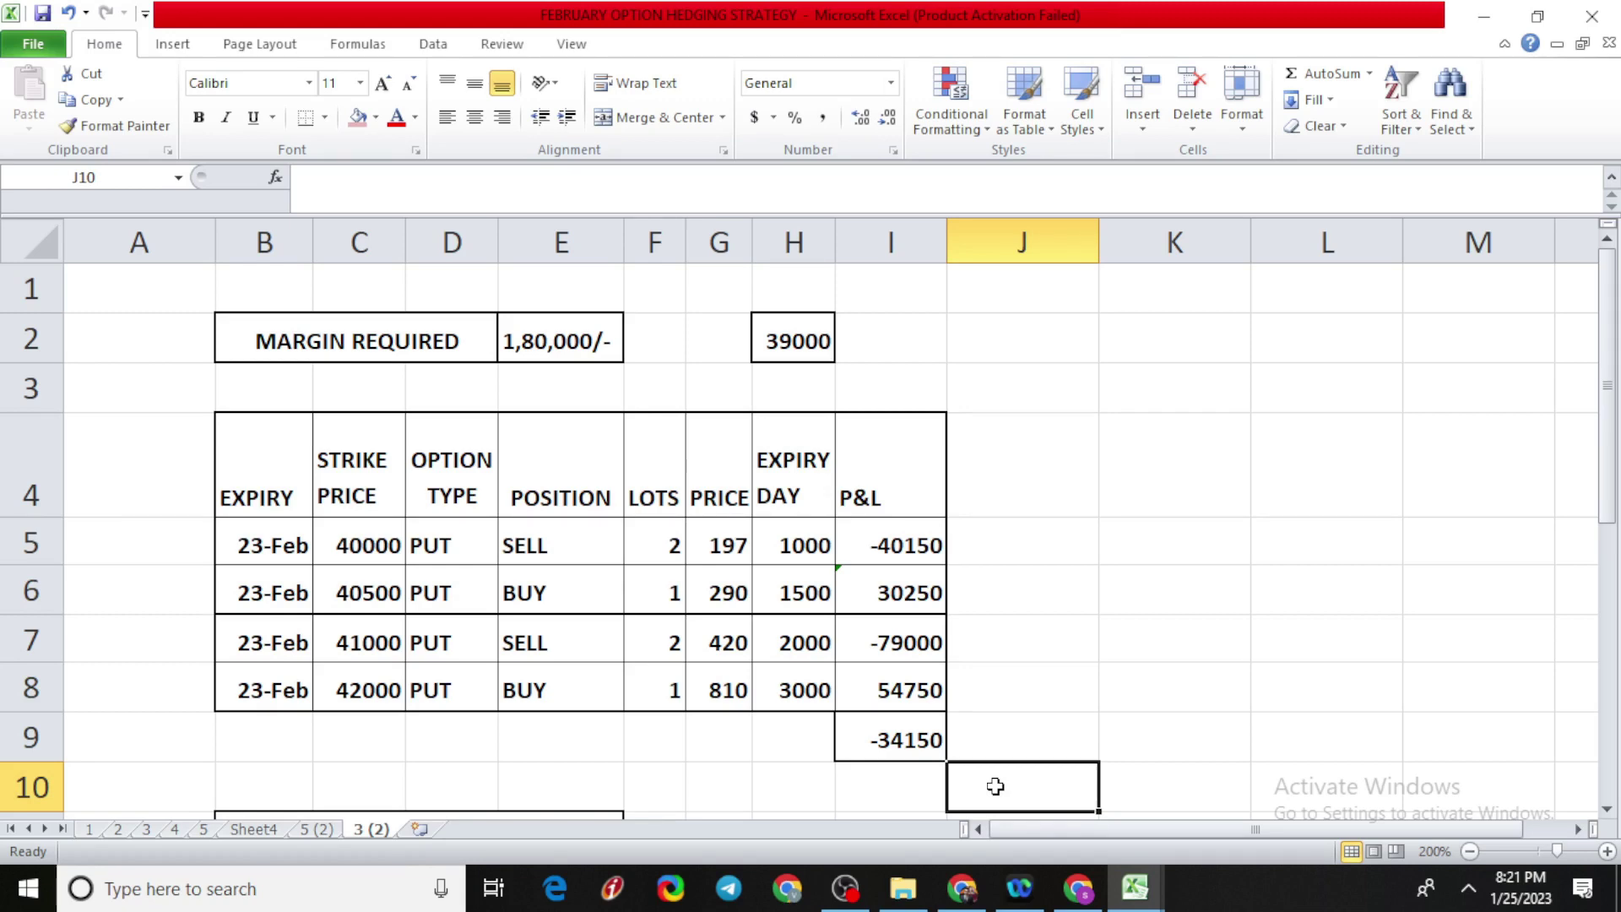
Examine the 40000 and 40500 put legs in rows 5 and 6, and the LTP table's total P&L in I19.
left_click_drag(359, 545, 865, 583)
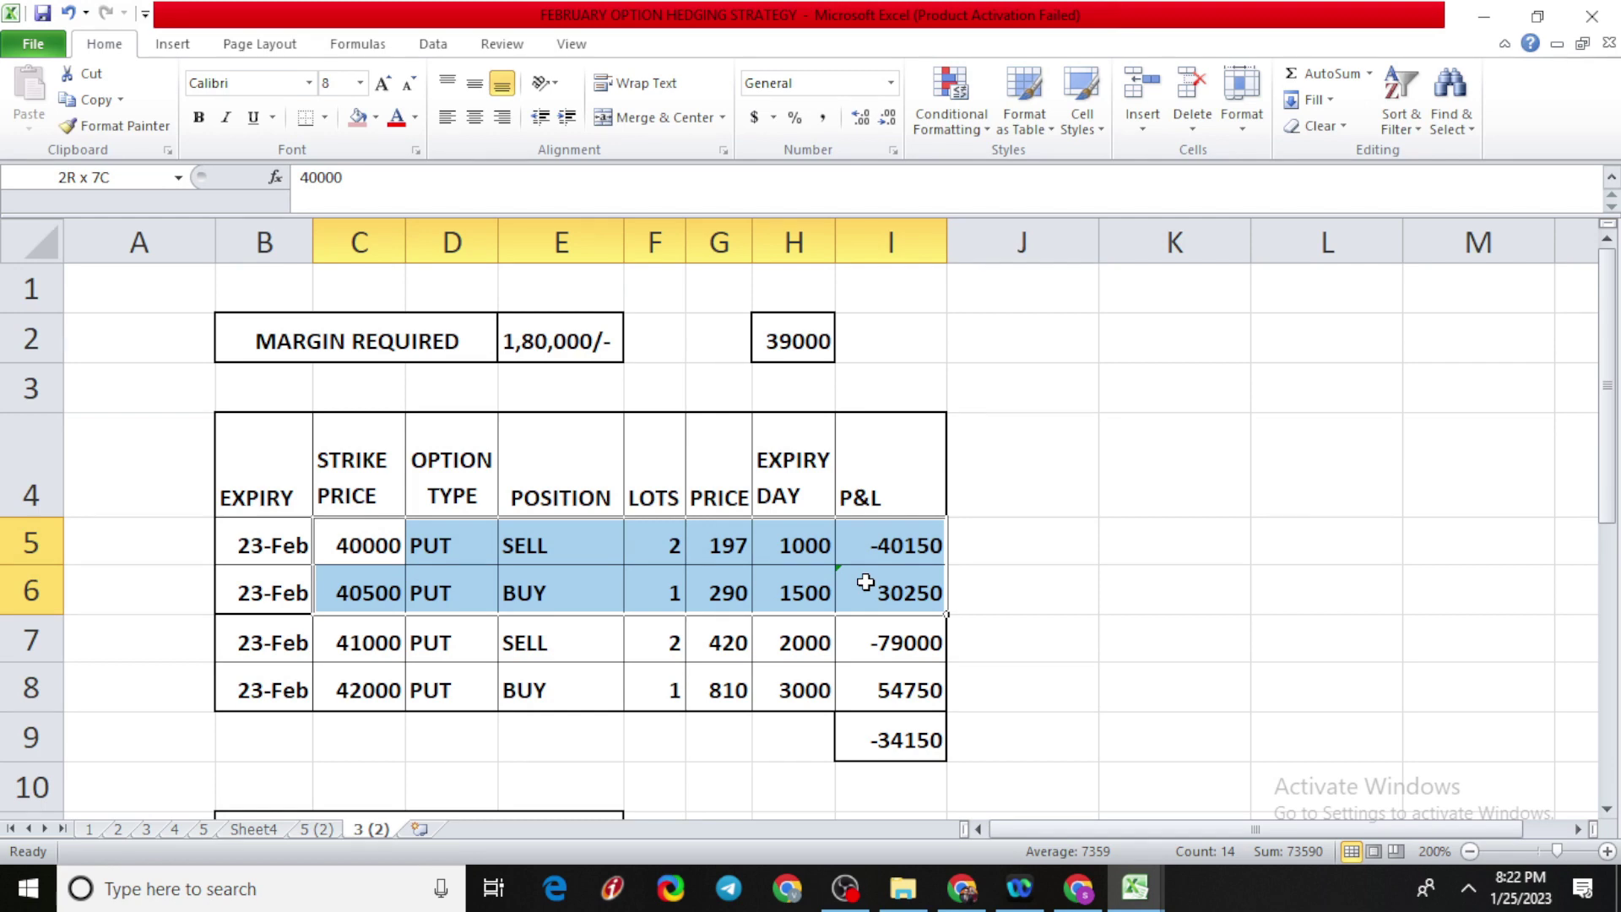
left_click_drag(865, 583, 865, 582)
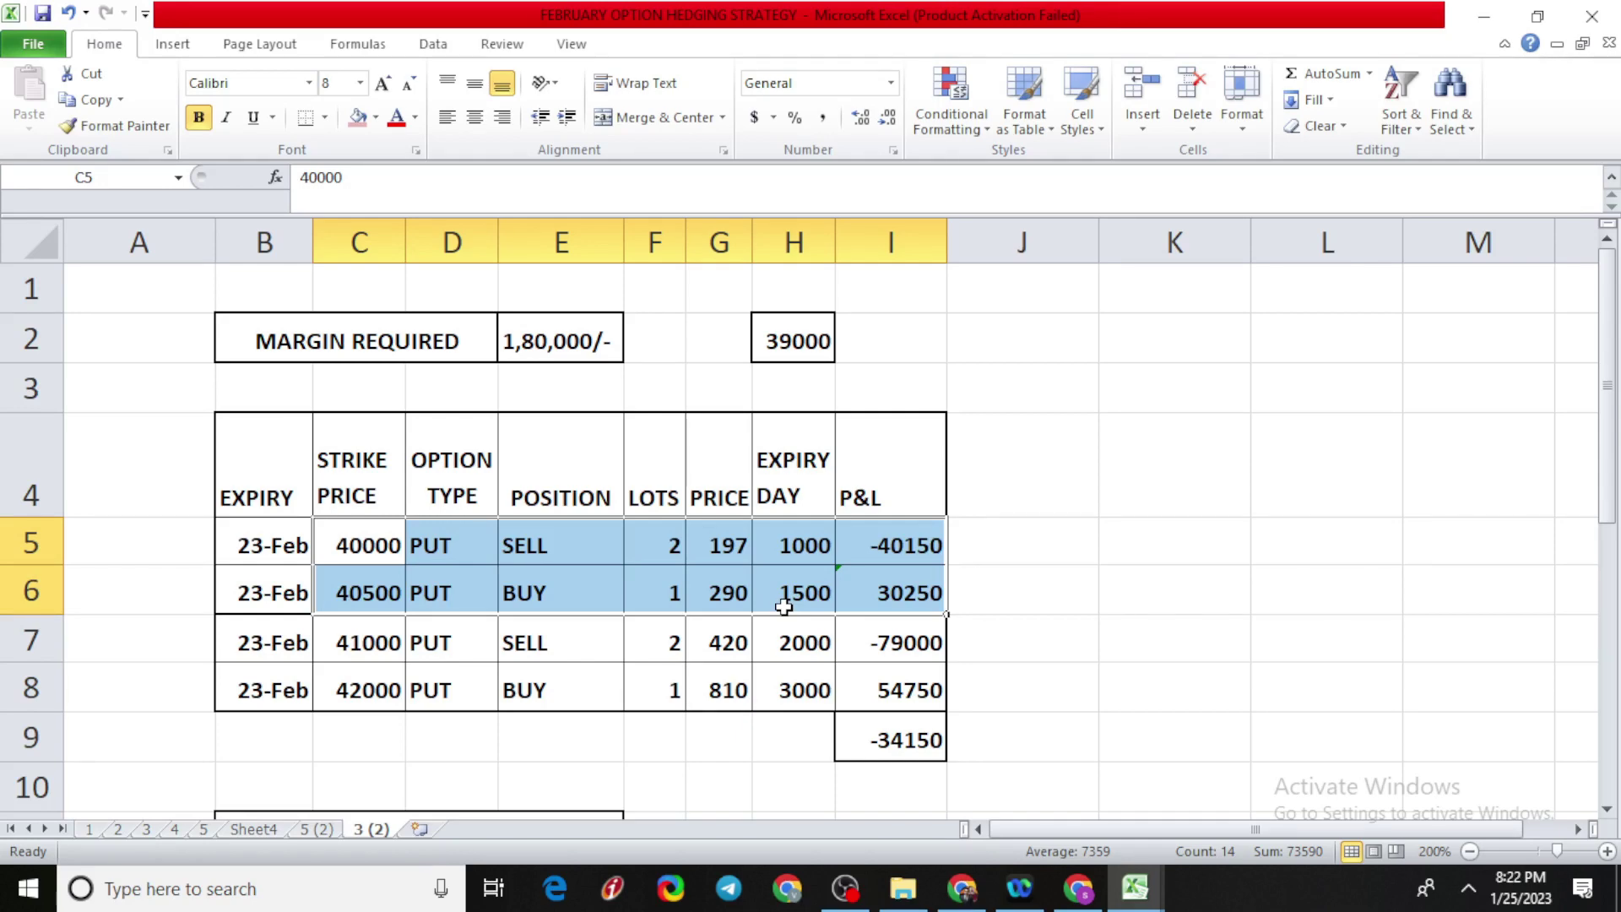
left_click(727, 592)
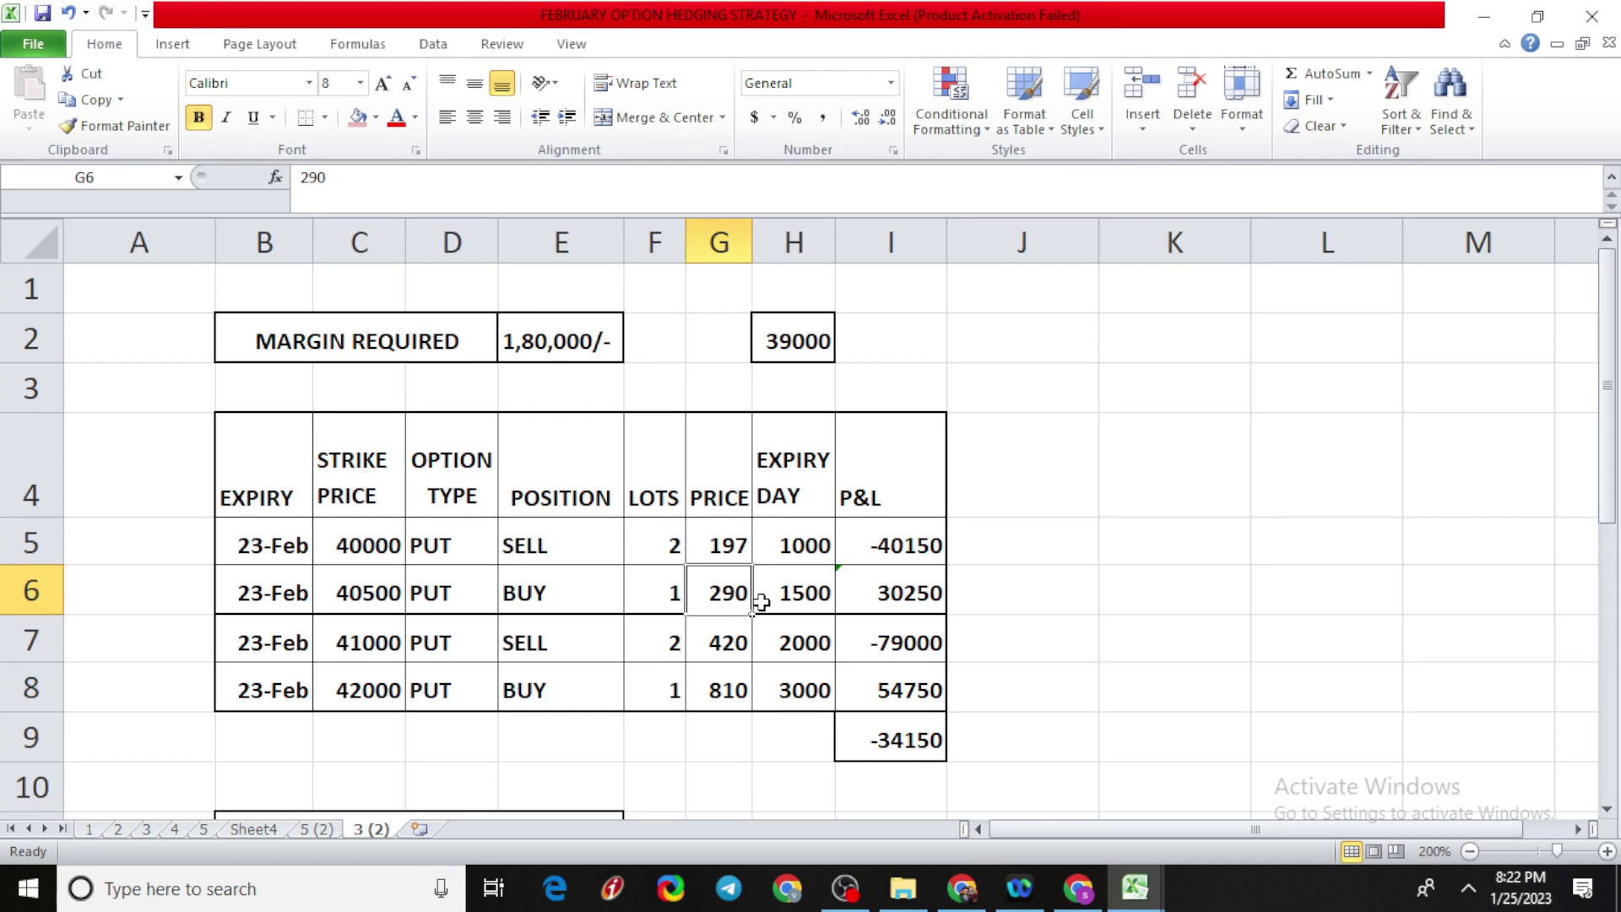
scroll(760, 601, "down", 3)
left_click(895, 756)
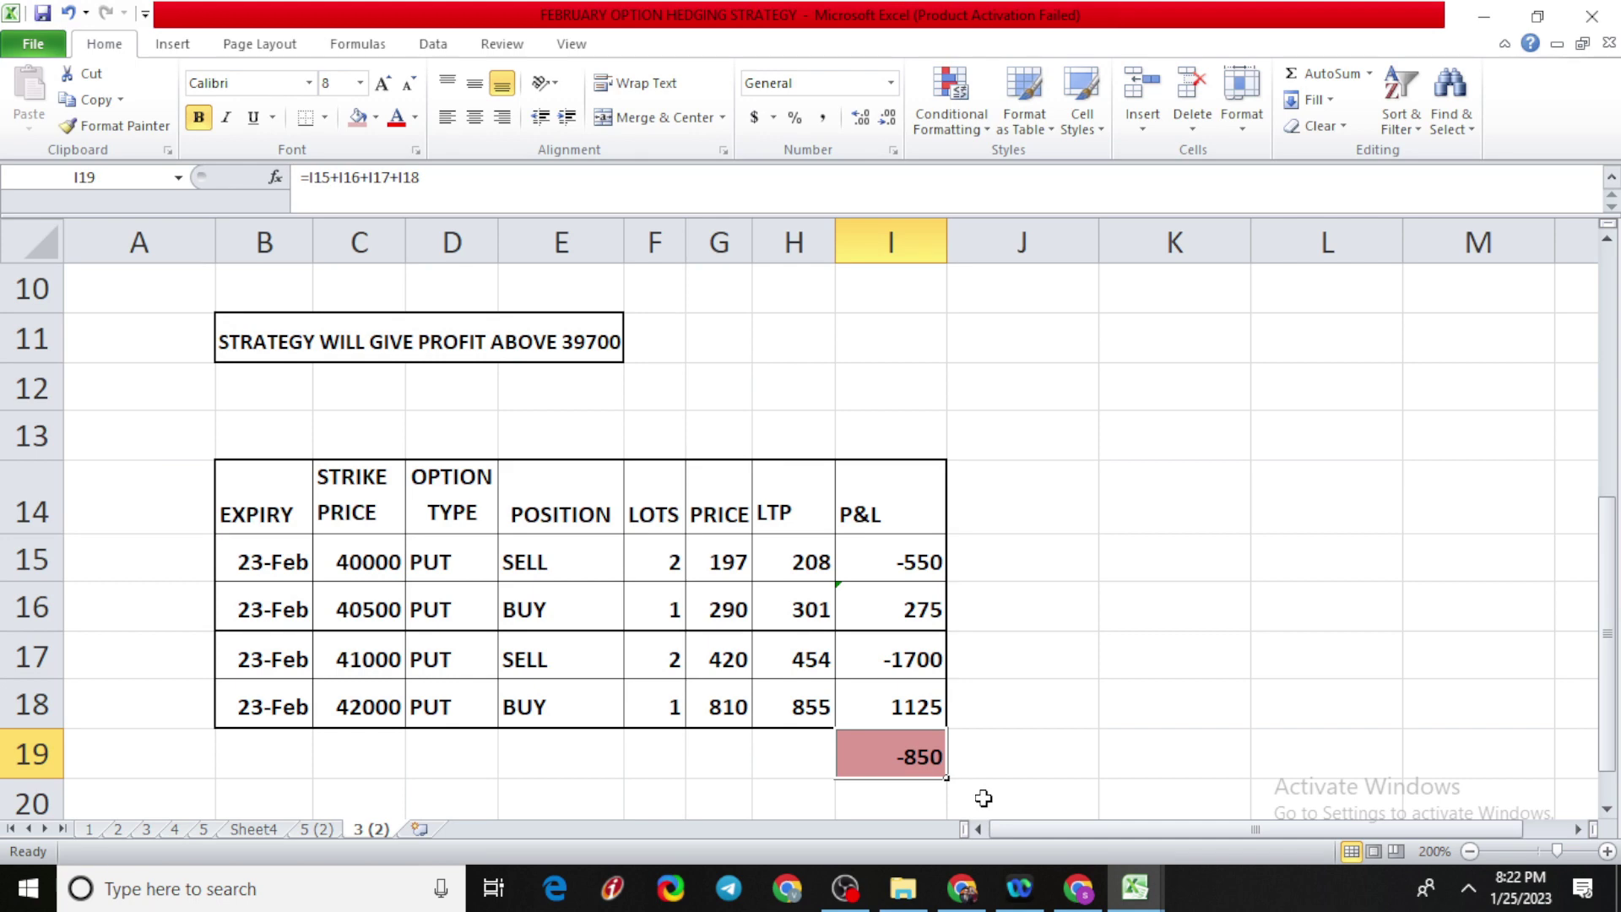
Compare the Nifty 50 daily chart in the browser with the 25-Jan trade in the NIFTY ONE YEAR TRADING CHALLENGE workbook.
key("alt+Tab")
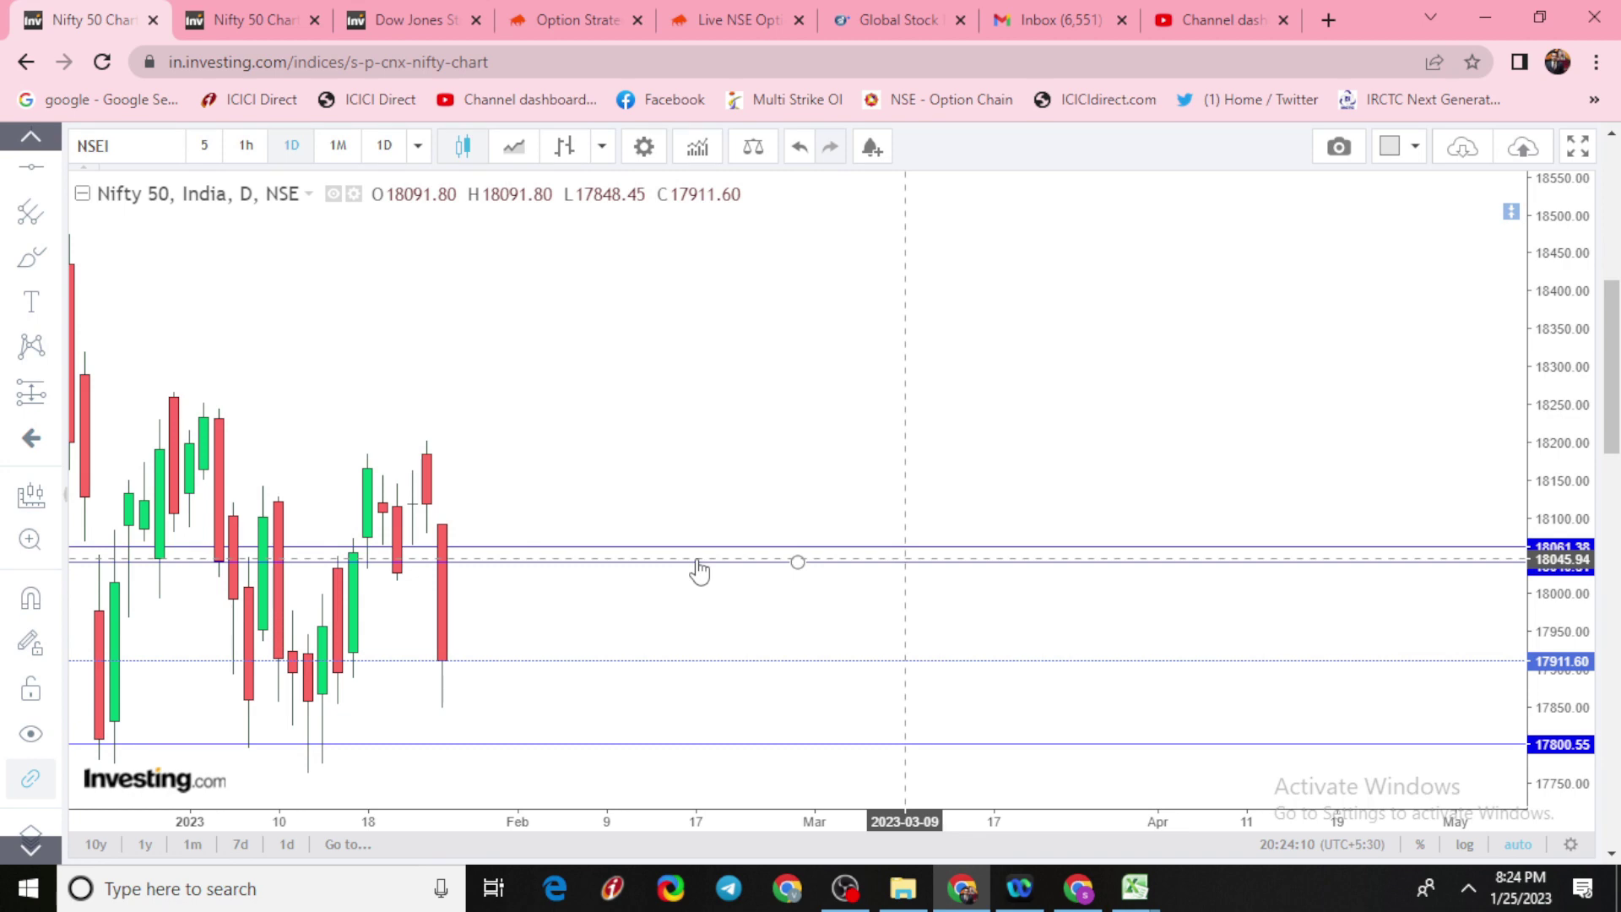
key("alt+Tab")
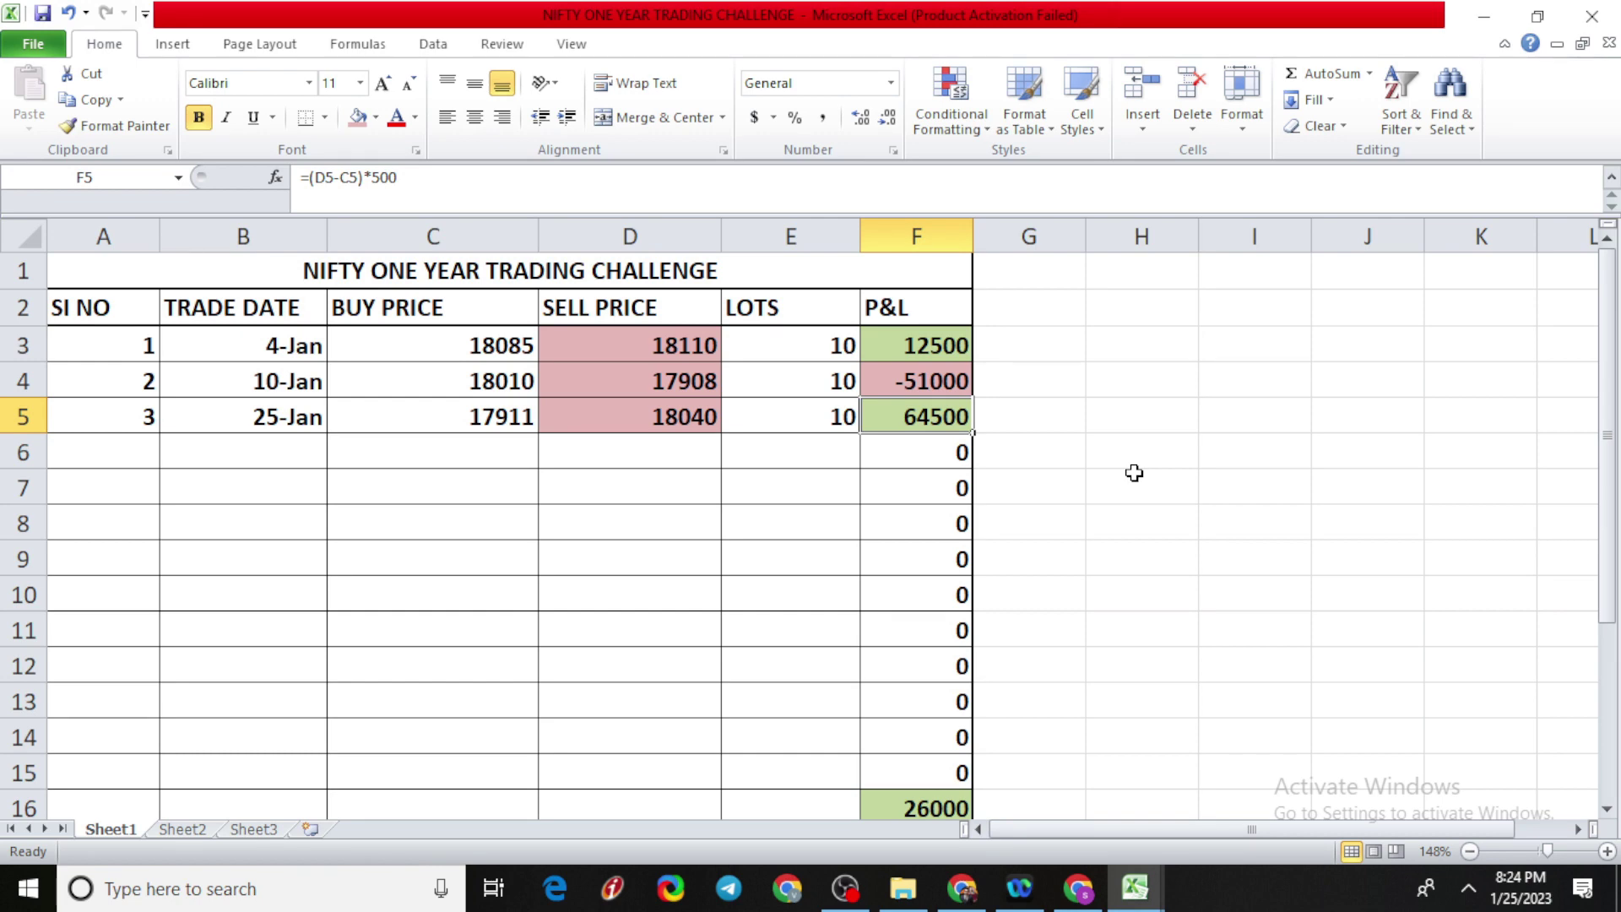
key("Left")
key("Left")
key("Left")
key("Left")
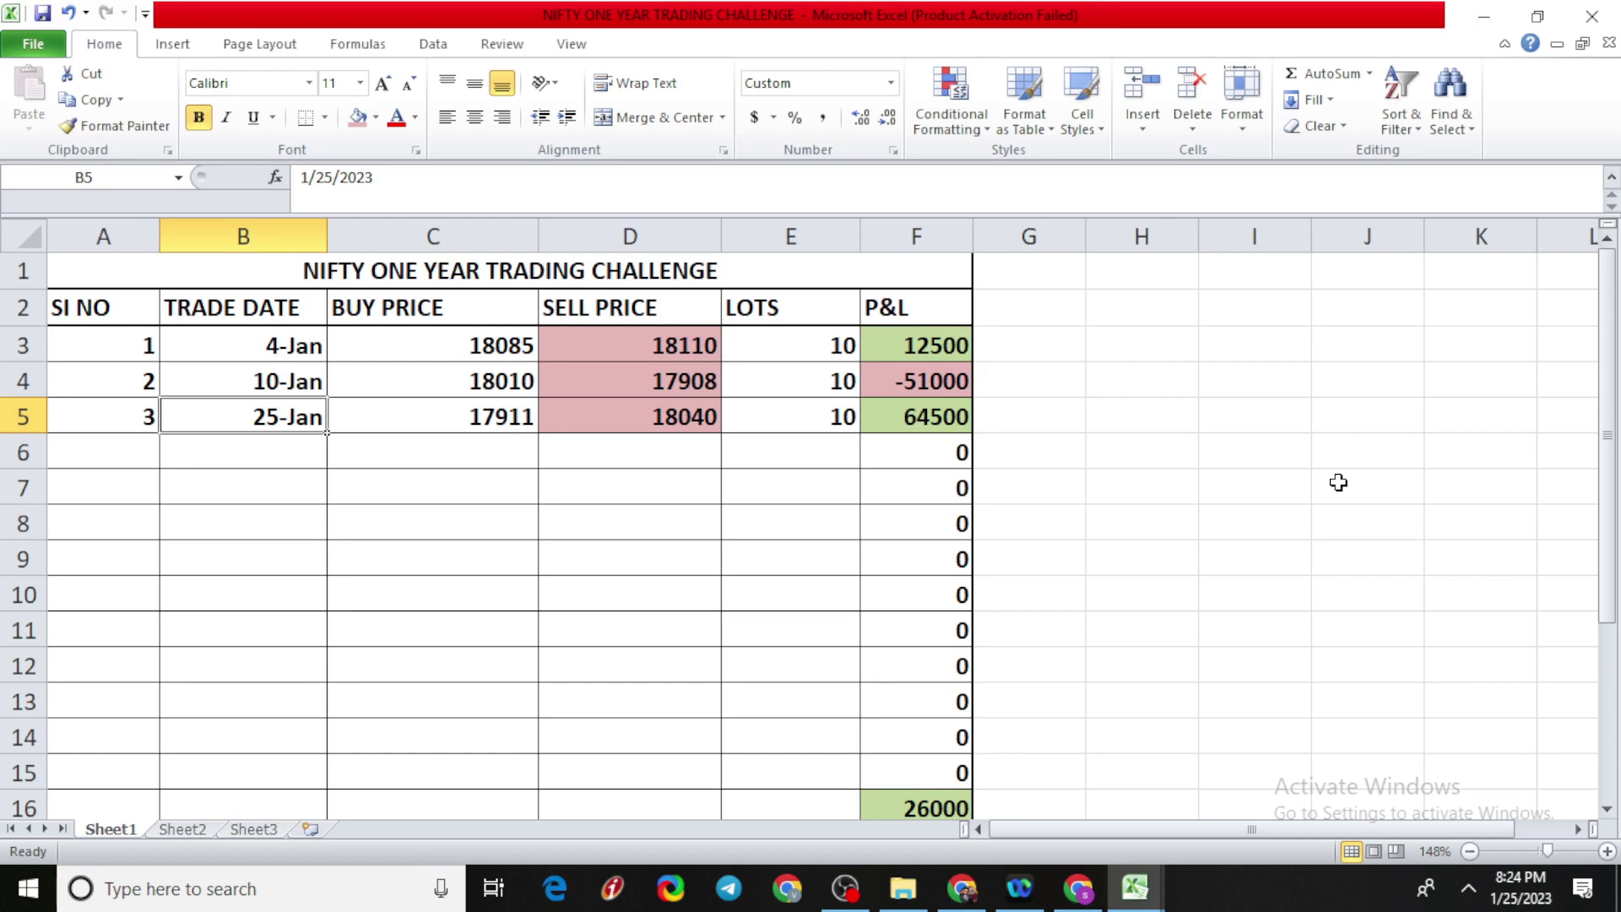
key("alt+Tab")
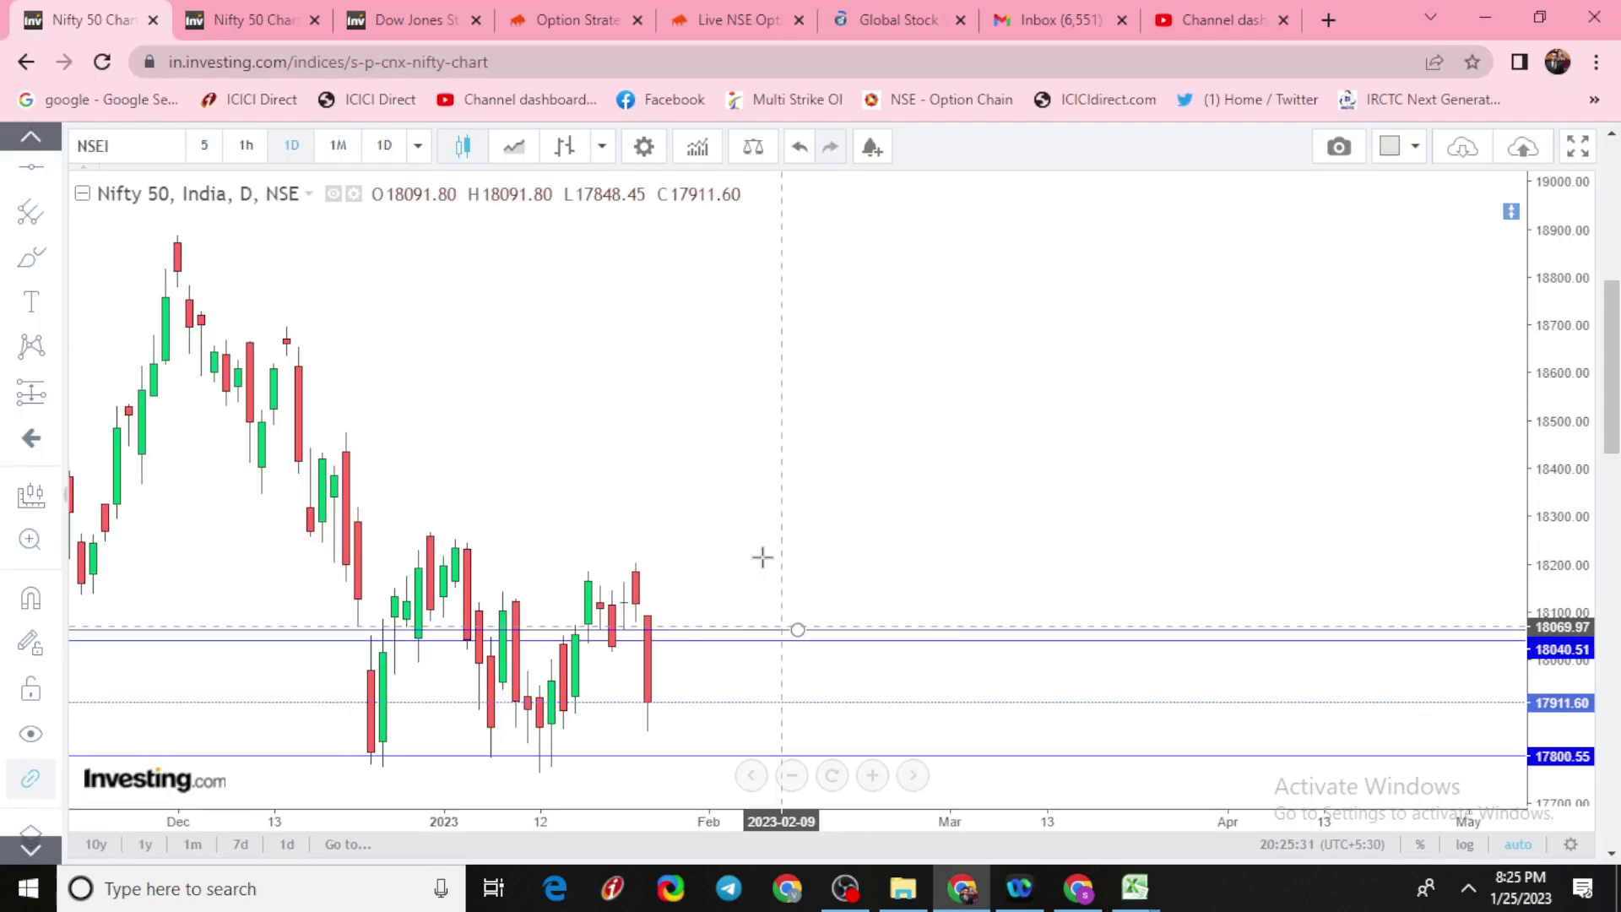